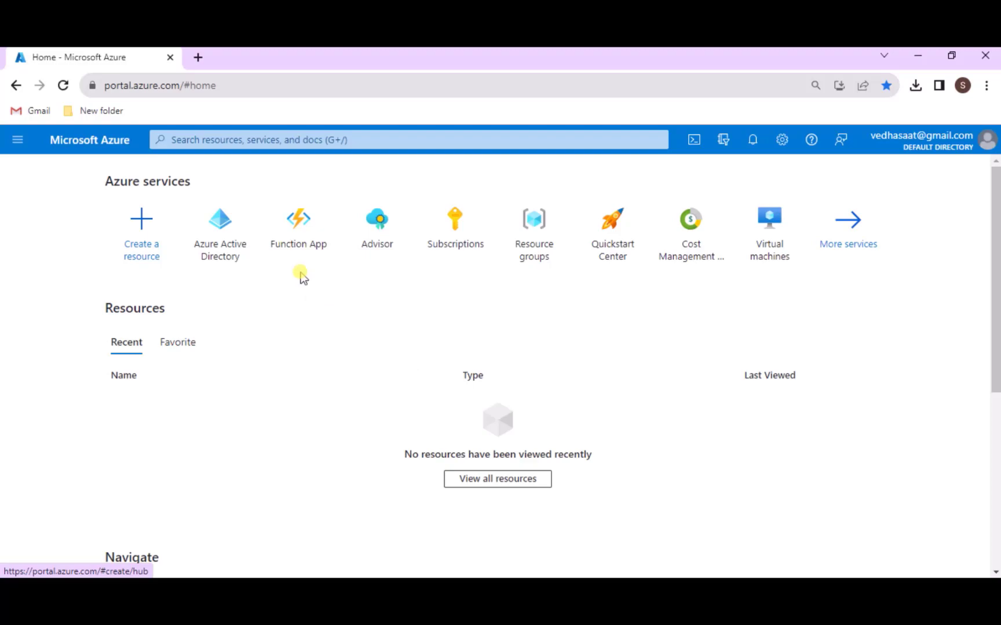
Step: Go to the Default Directory's Users list and show the New user options
left_click(14, 141)
left_click(31, 331)
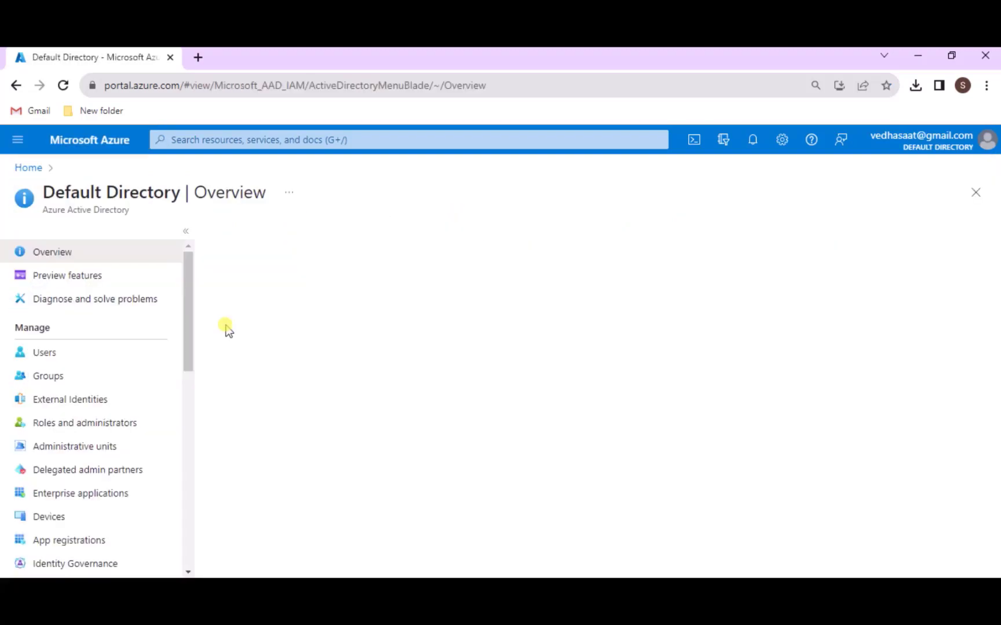
left_click(45, 353)
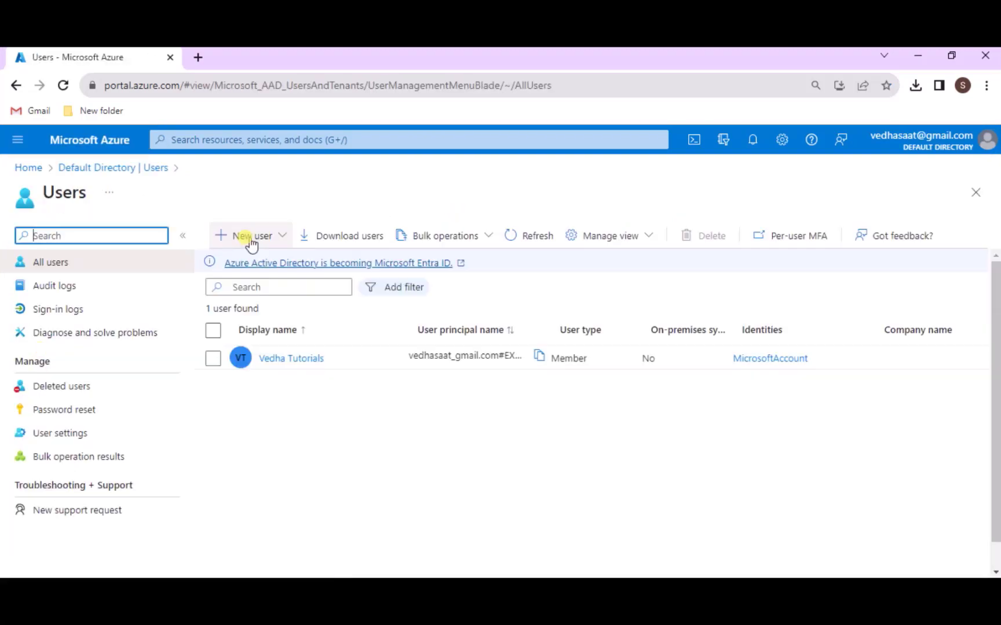
left_click(250, 239)
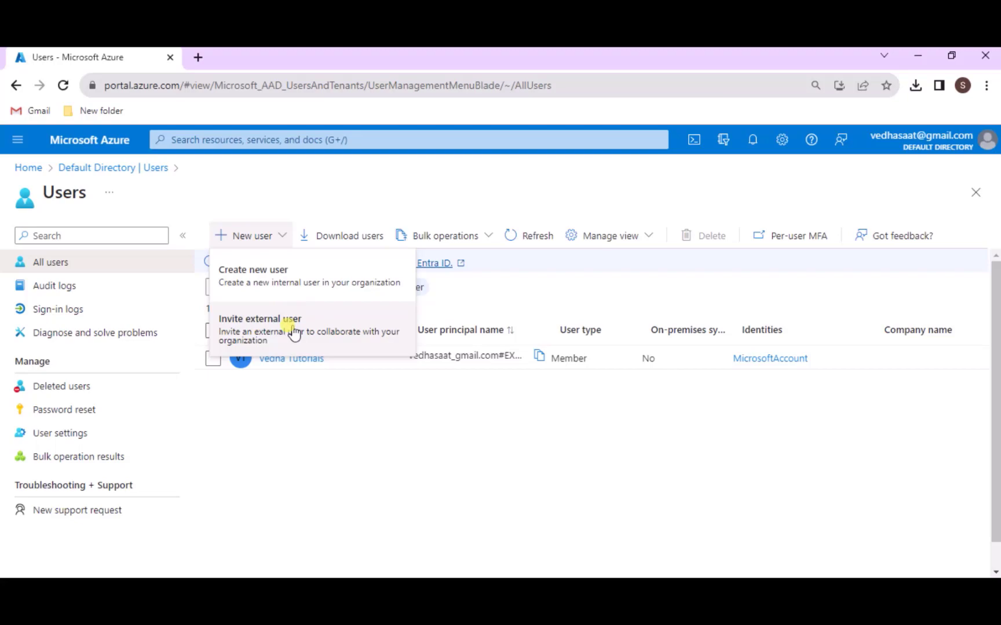
Step: Create user Serveradmin, display name serveradmin, with a custom password instead of auto-generated
left_click(283, 283)
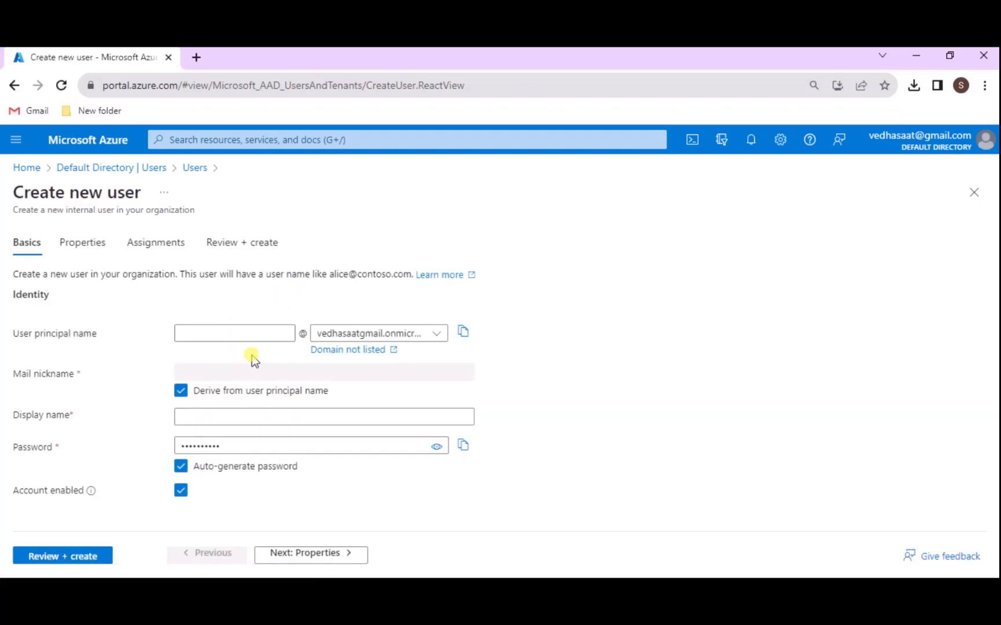
left_click(230, 326)
type("Server")
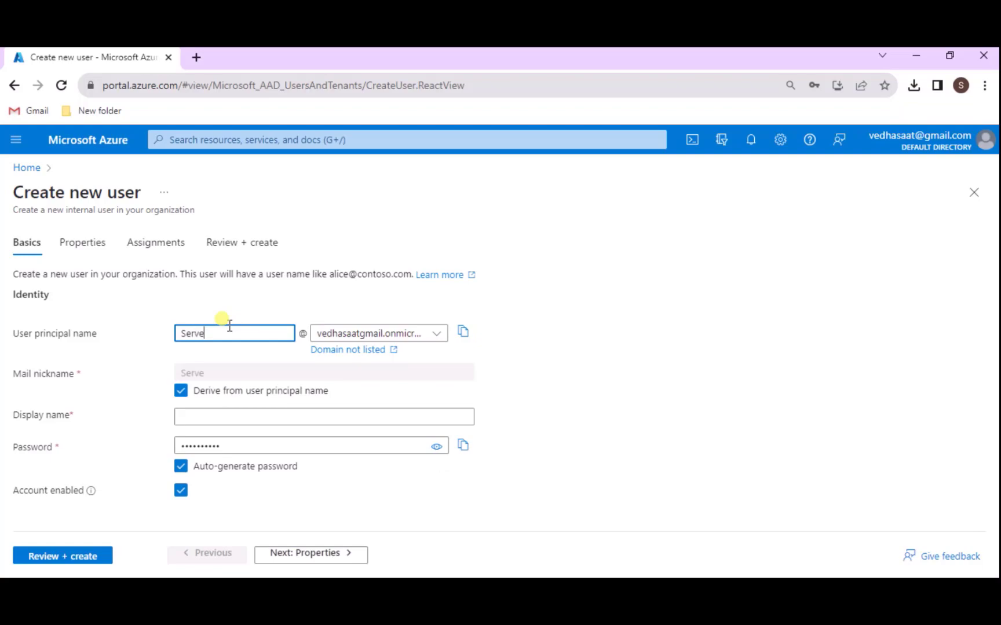
type("adm")
type("in")
key("Tab")
key("Tab")
key("Tab")
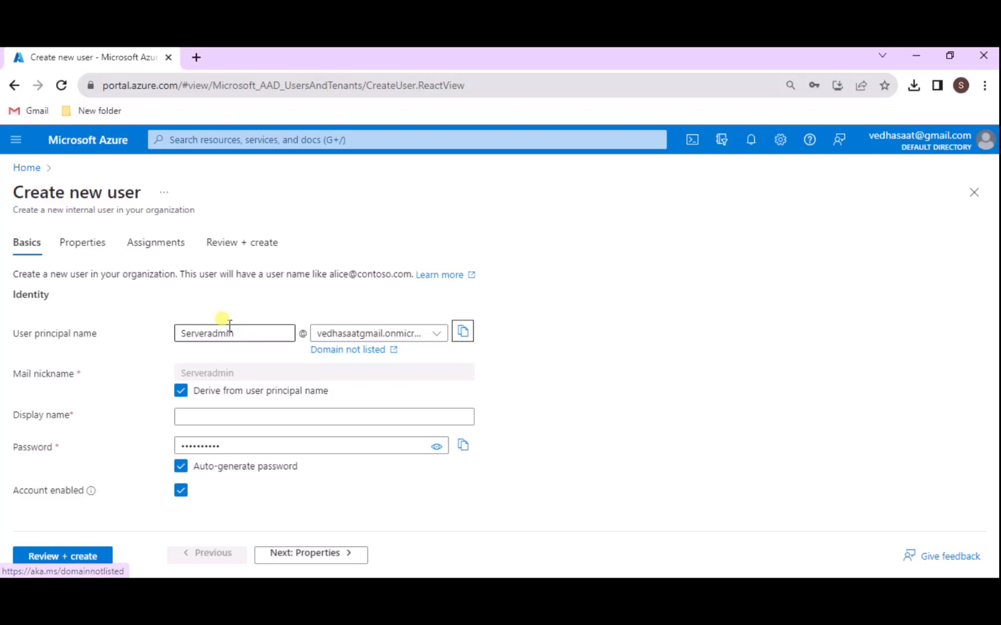
key("Tab")
key("Tab")
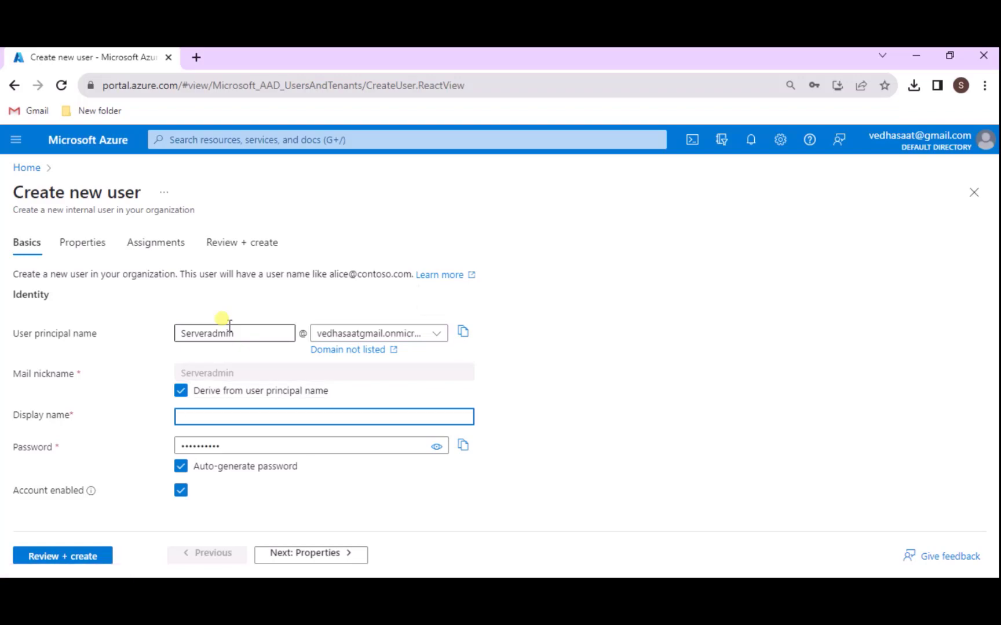
type("server")
type("admin")
left_click(180, 467)
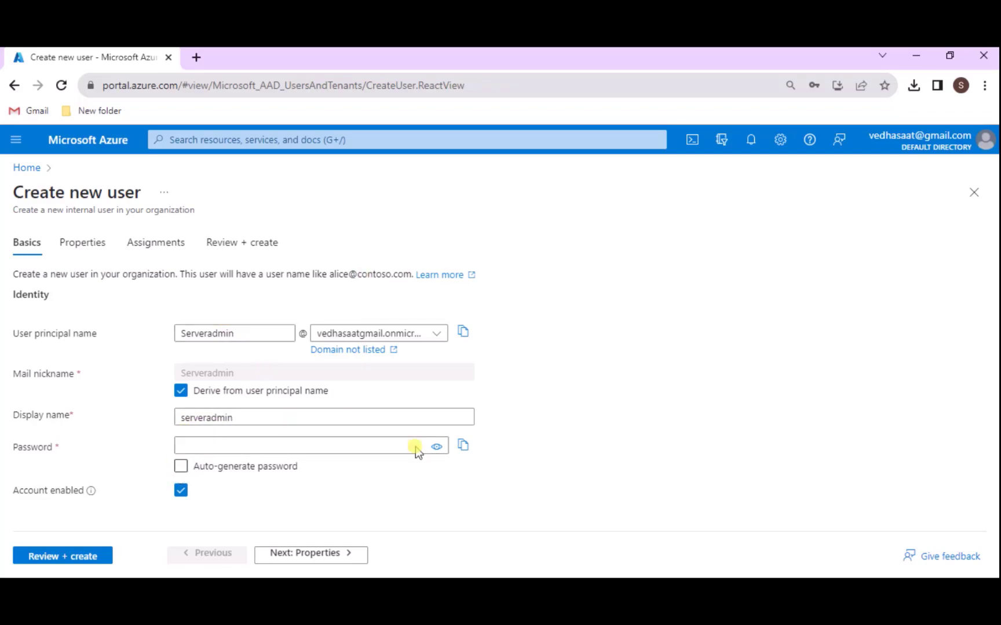
left_click(287, 444)
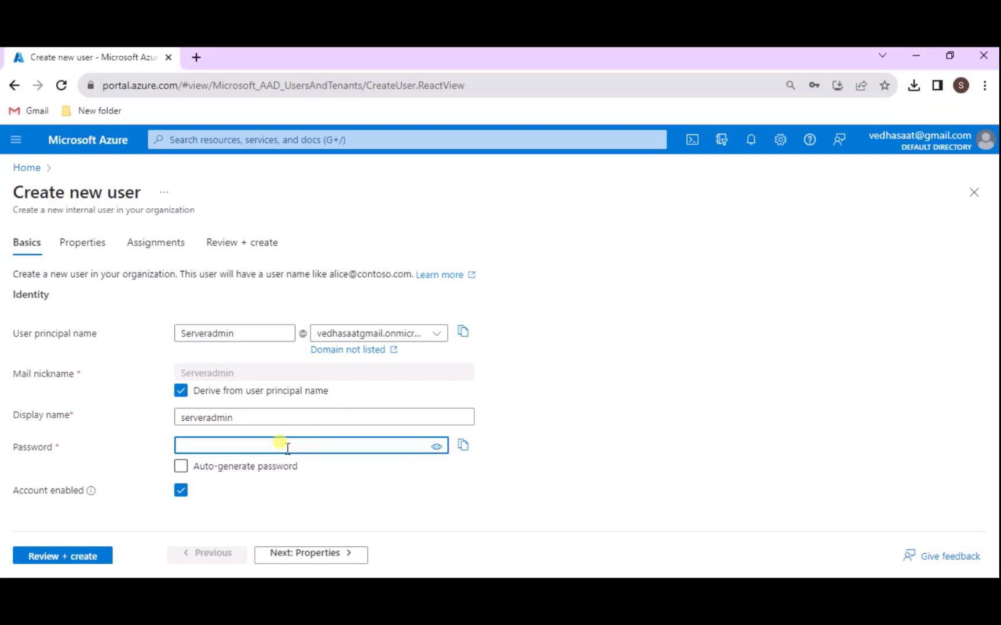
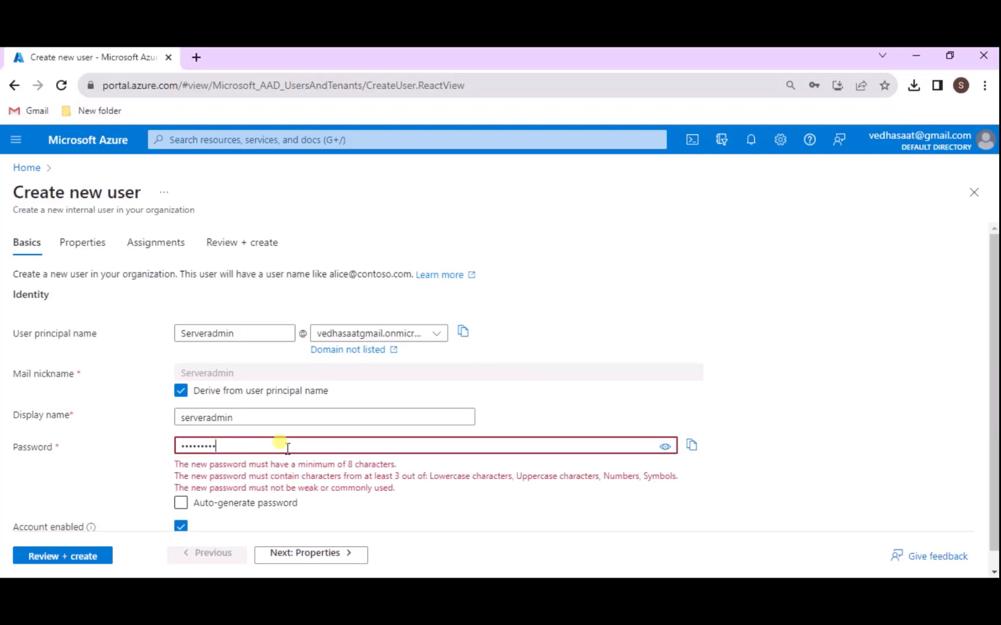
Step: Enter properties: first name server, last name admin, job title server Admin
left_click(290, 556)
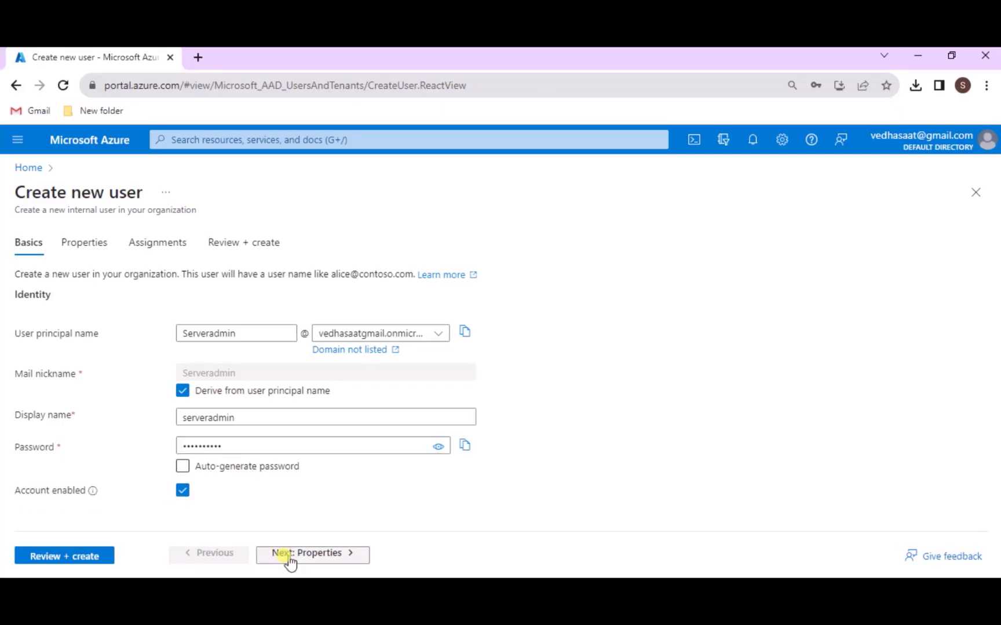
left_click(303, 560)
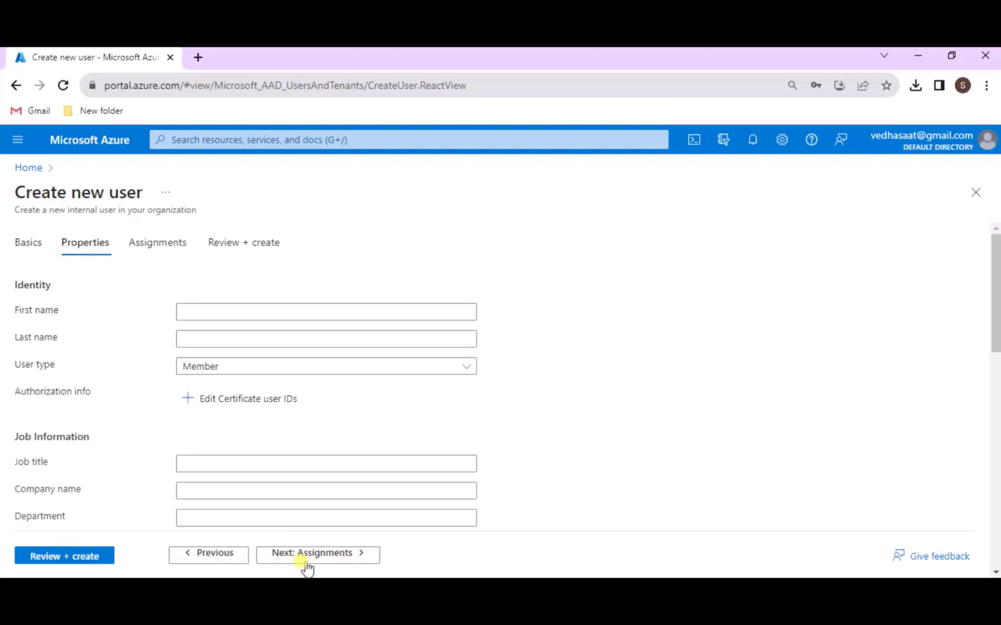
left_click(282, 310)
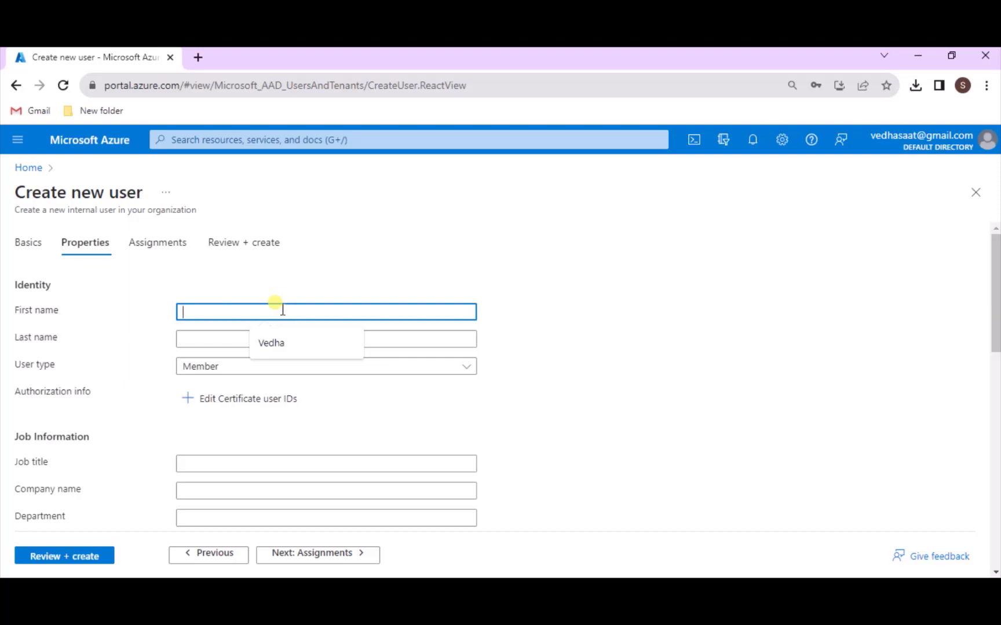
type("server")
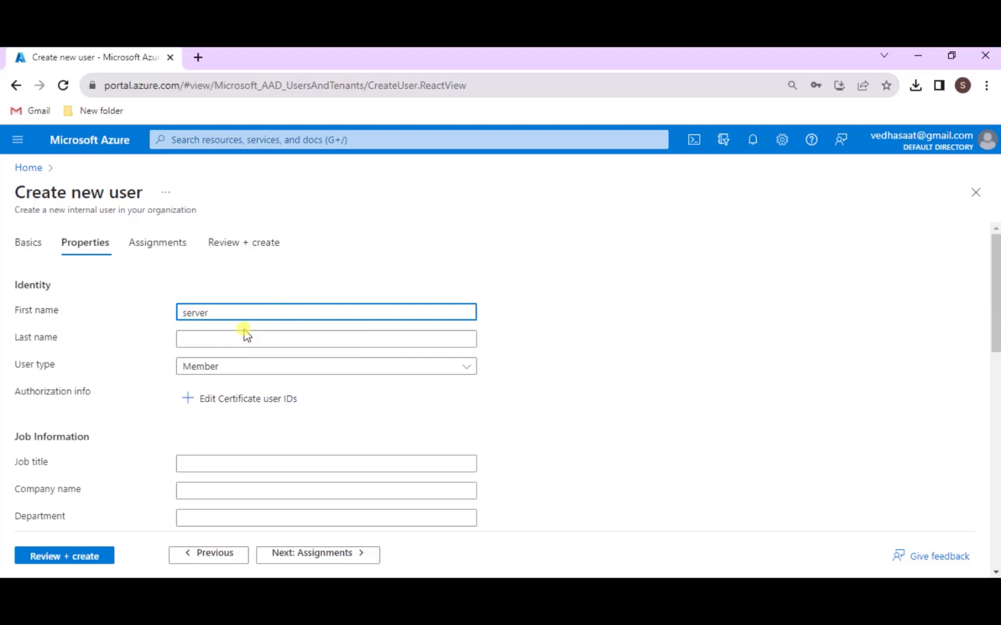
left_click(244, 336)
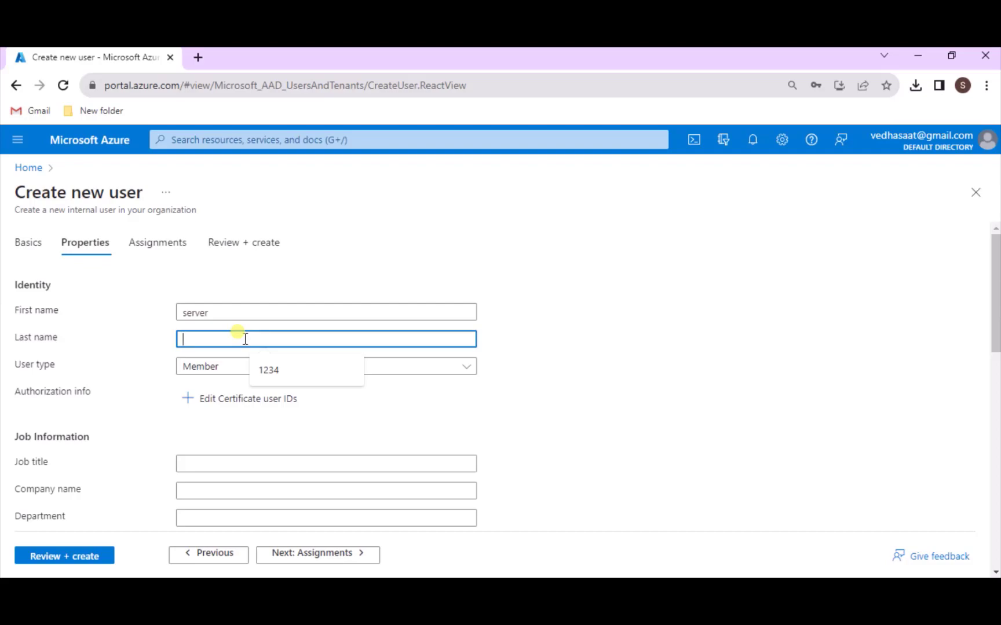
type("admin")
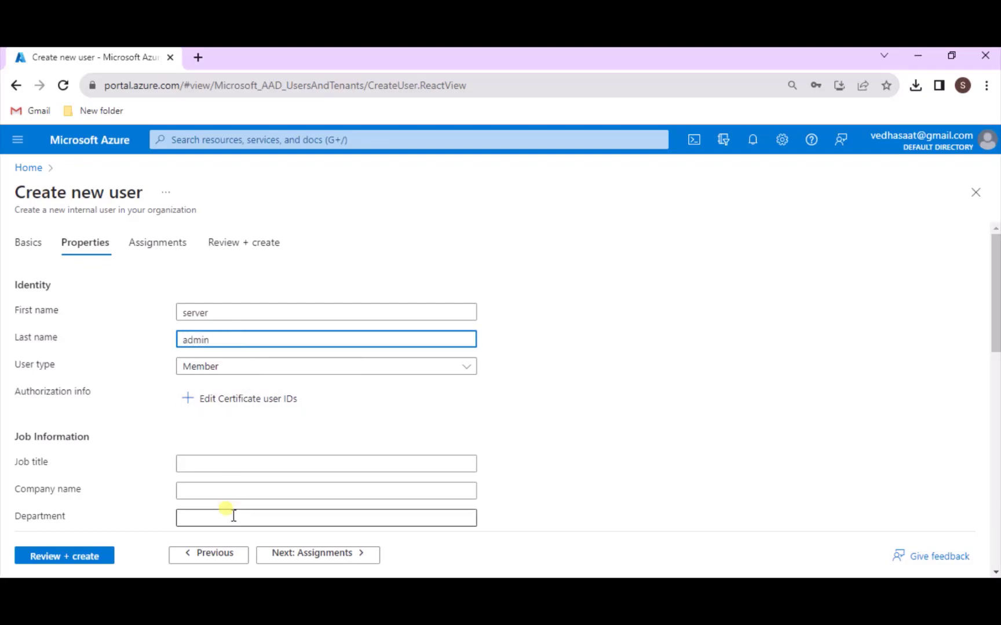
left_click(242, 460)
left_click(253, 398)
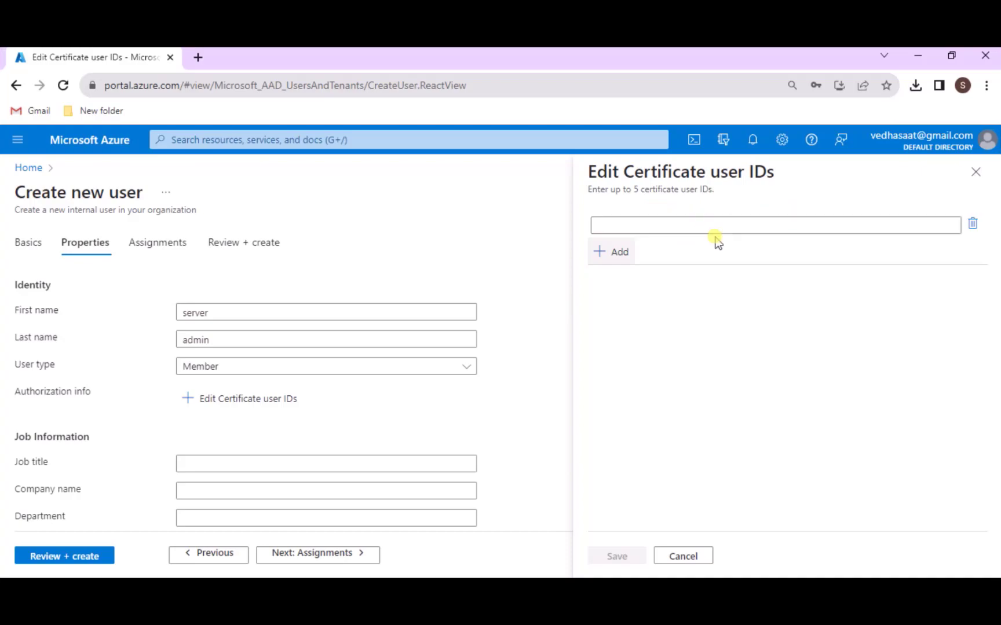
Step: Close the certificate IDs panel and fill hire date, street address and city, leaving age group unset
left_click(246, 487)
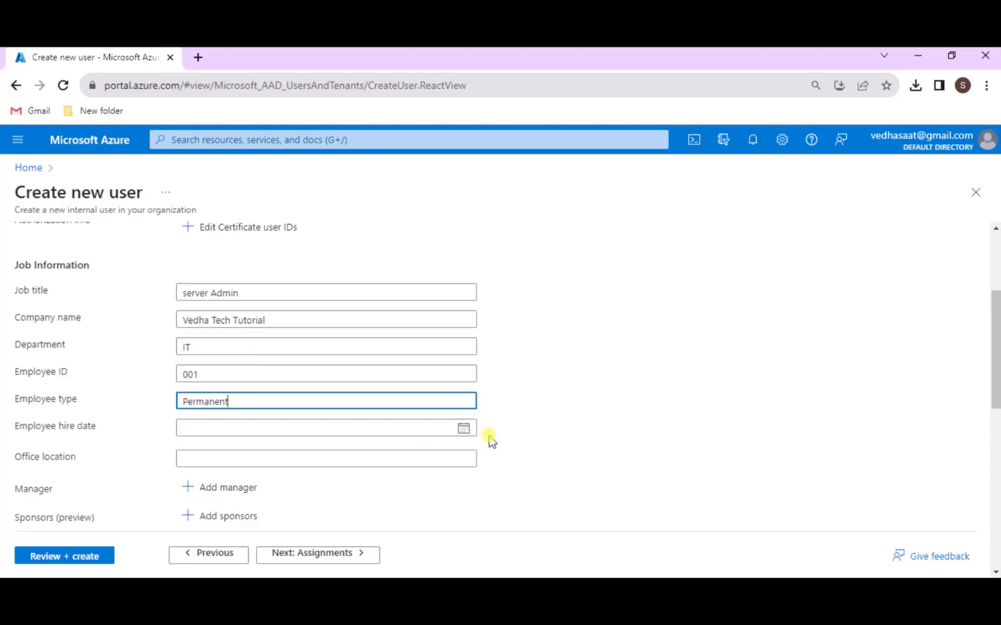
left_click(463, 432)
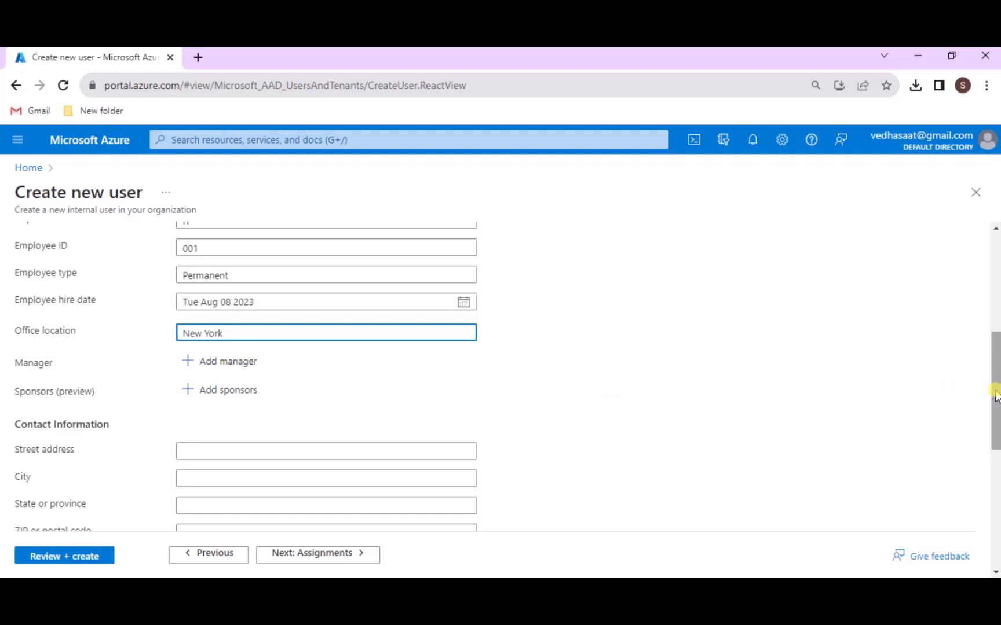
left_click_drag(997, 389, 996, 432)
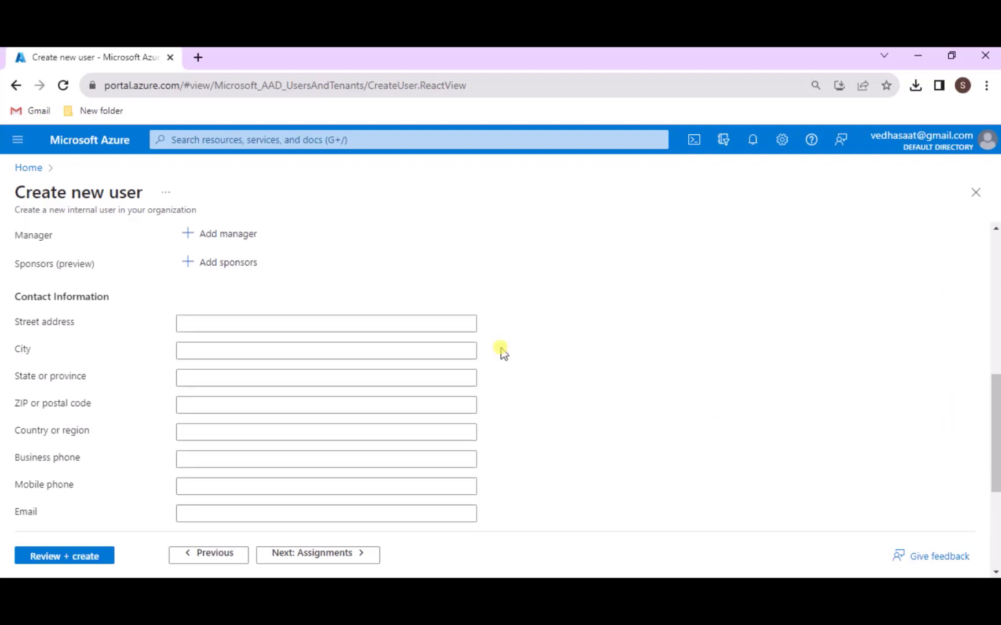
left_click(271, 319)
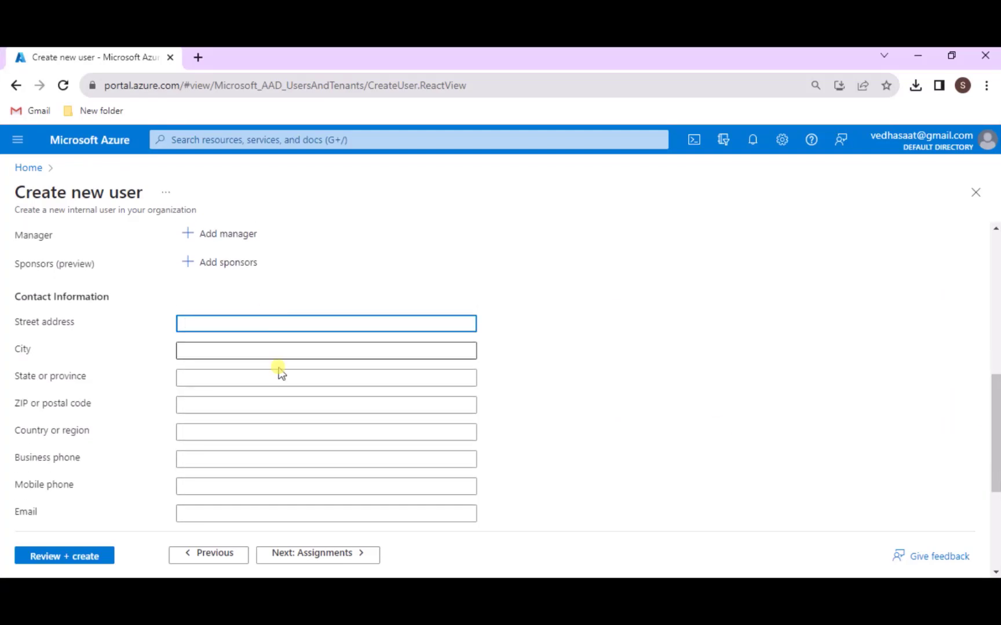
type("N")
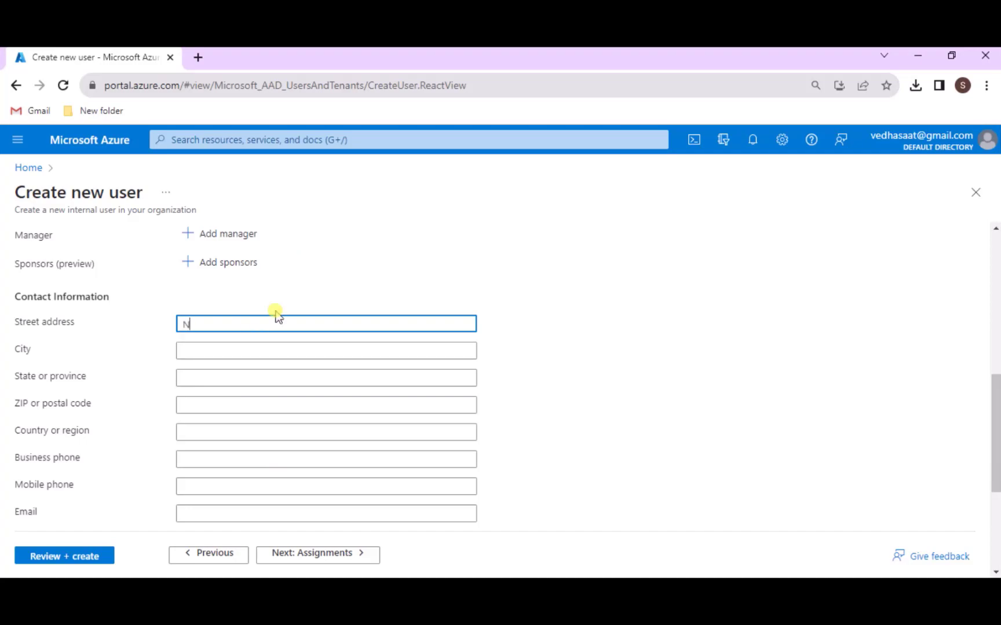
type("ew Y")
type("ork")
left_click(239, 349)
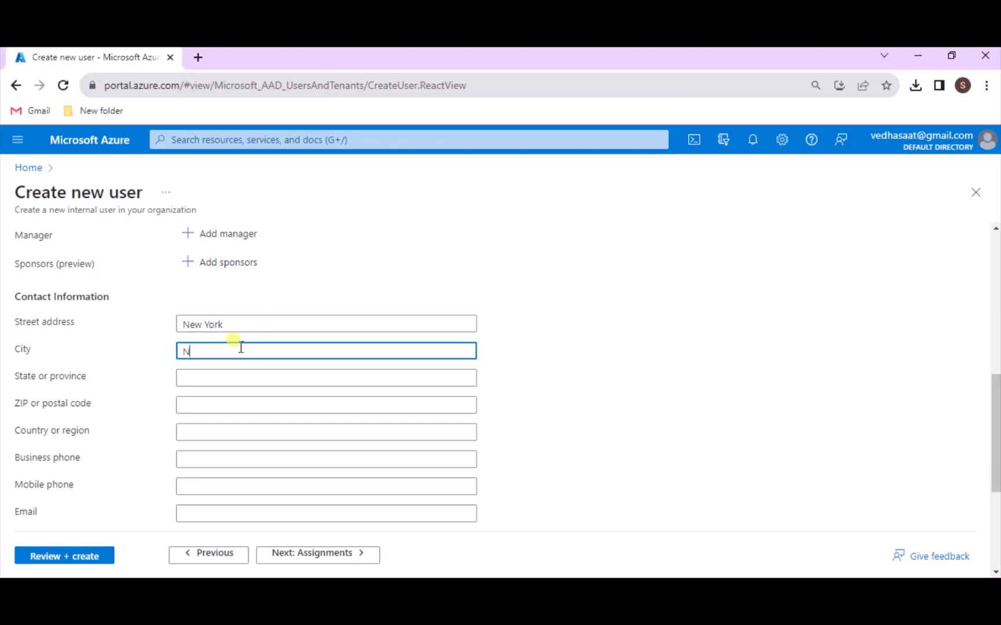
type("ew Yor")
left_click(258, 412)
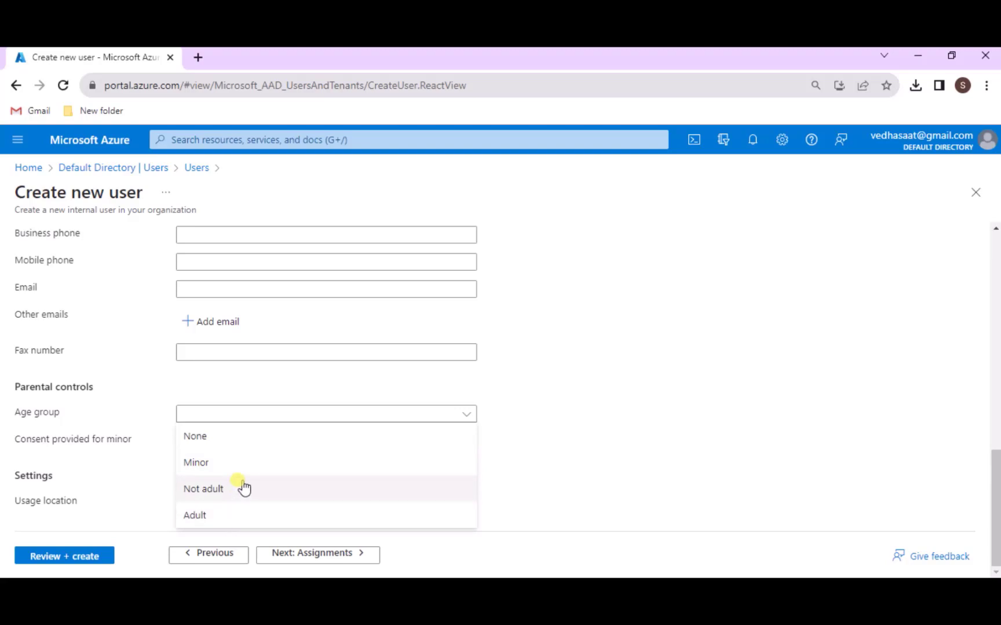
left_click(992, 494)
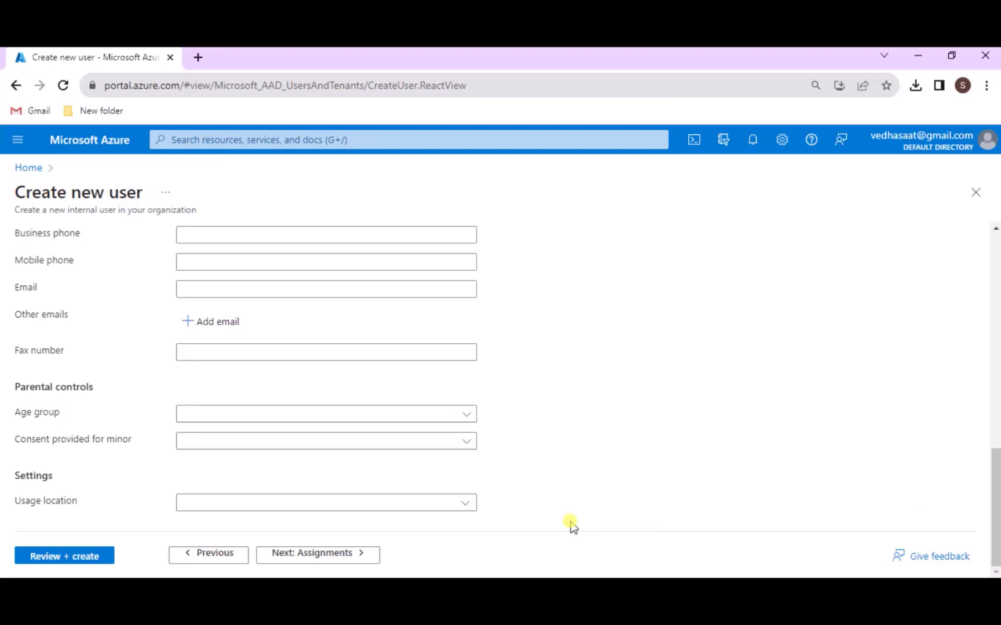
Step: Set usage location to United States and advance to Assignments
left_click(287, 504)
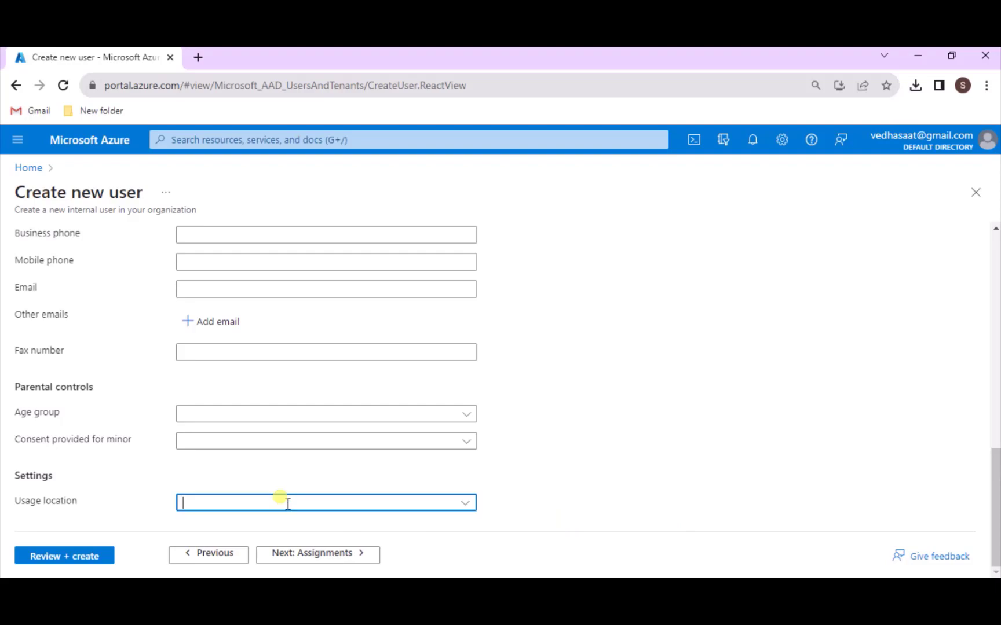
type("united Arab Emirates")
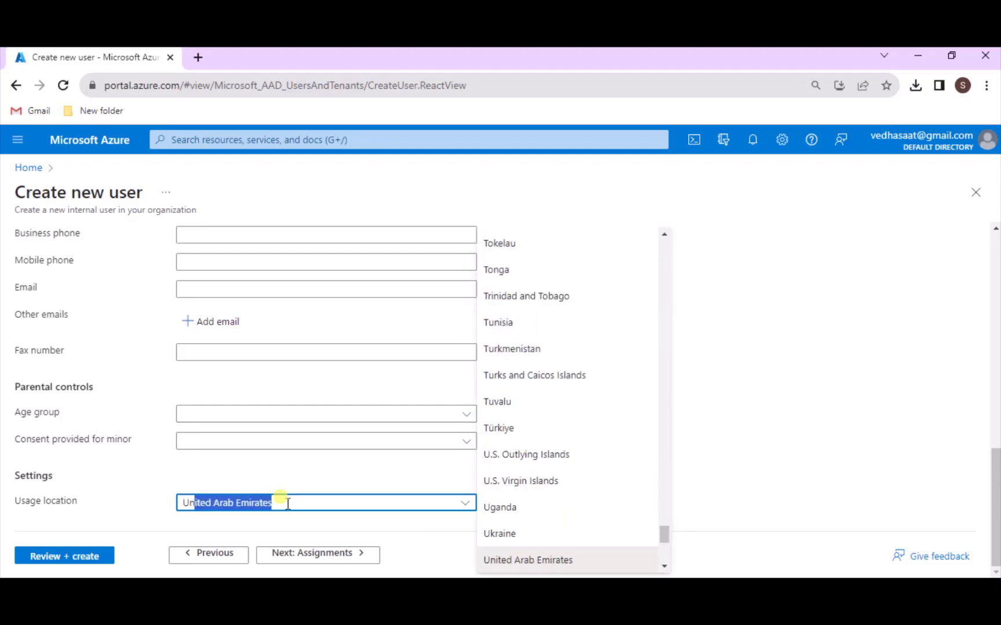
left_click(664, 566)
left_click(665, 568)
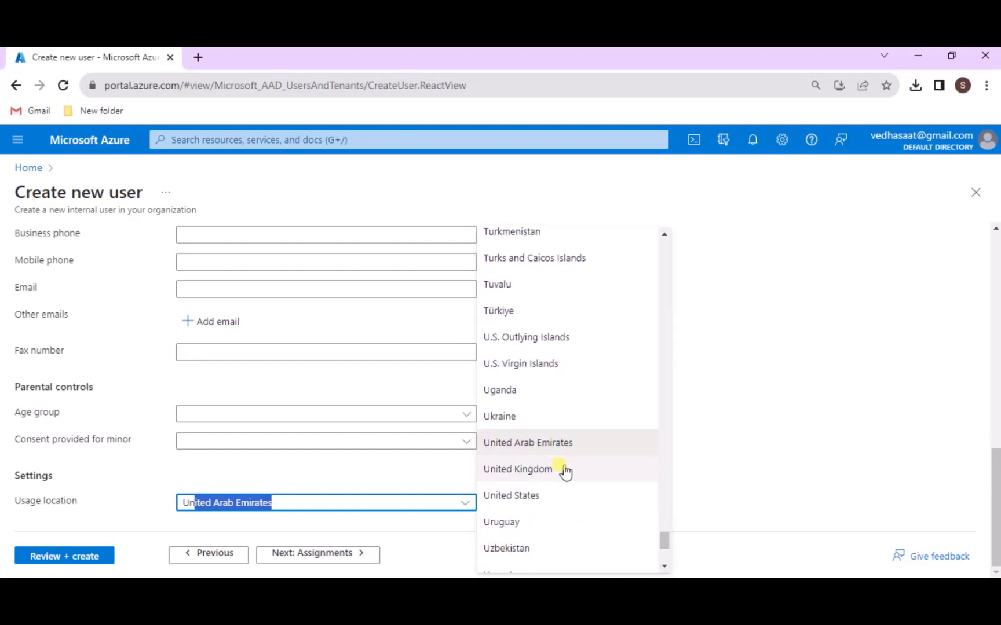
left_click(552, 497)
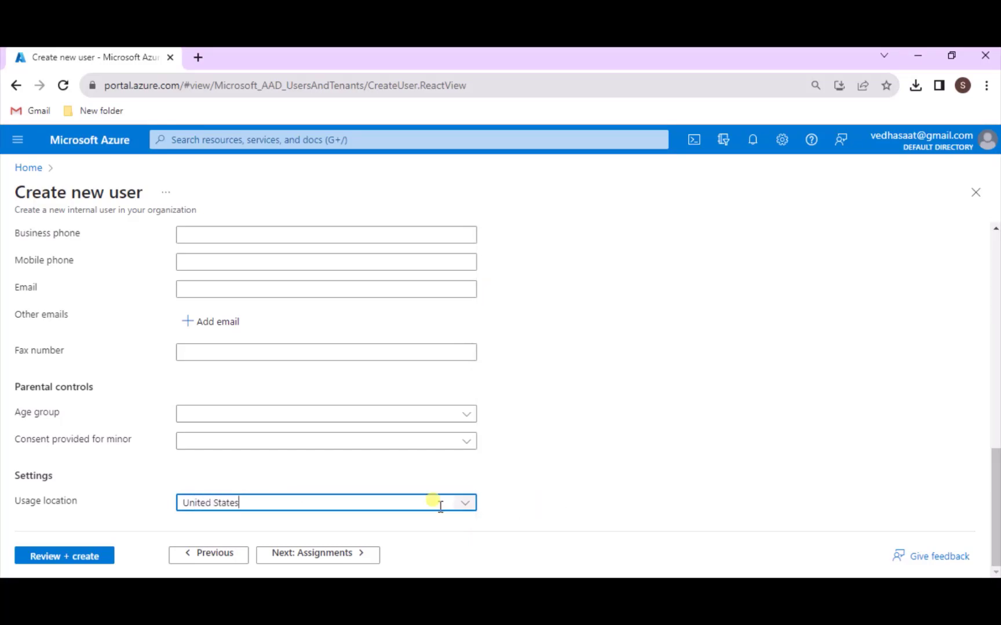
left_click(334, 556)
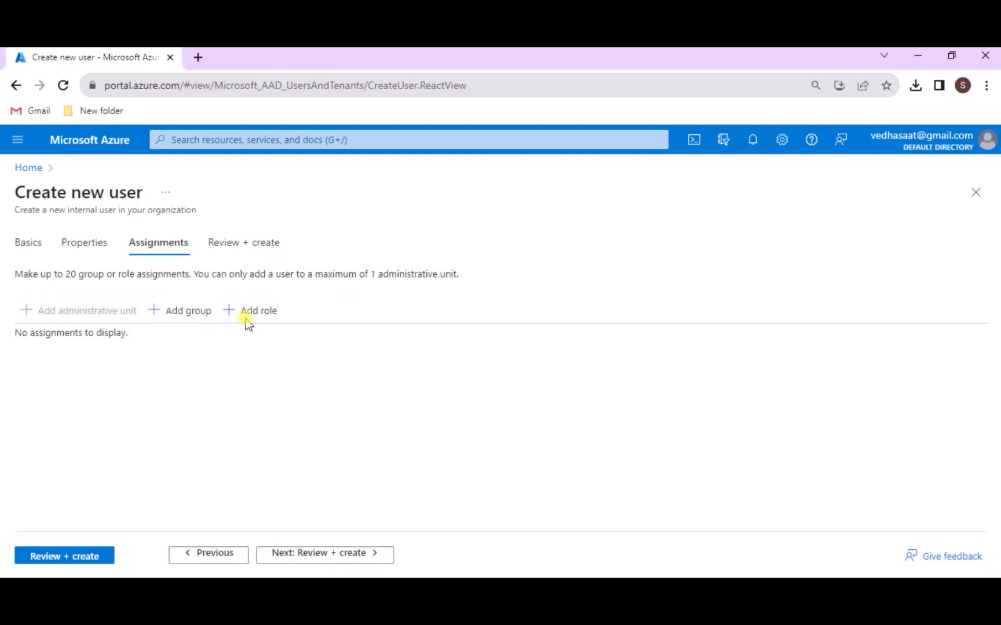
Step: Add the Application Developer directory role to the new user's assignments
left_click(251, 314)
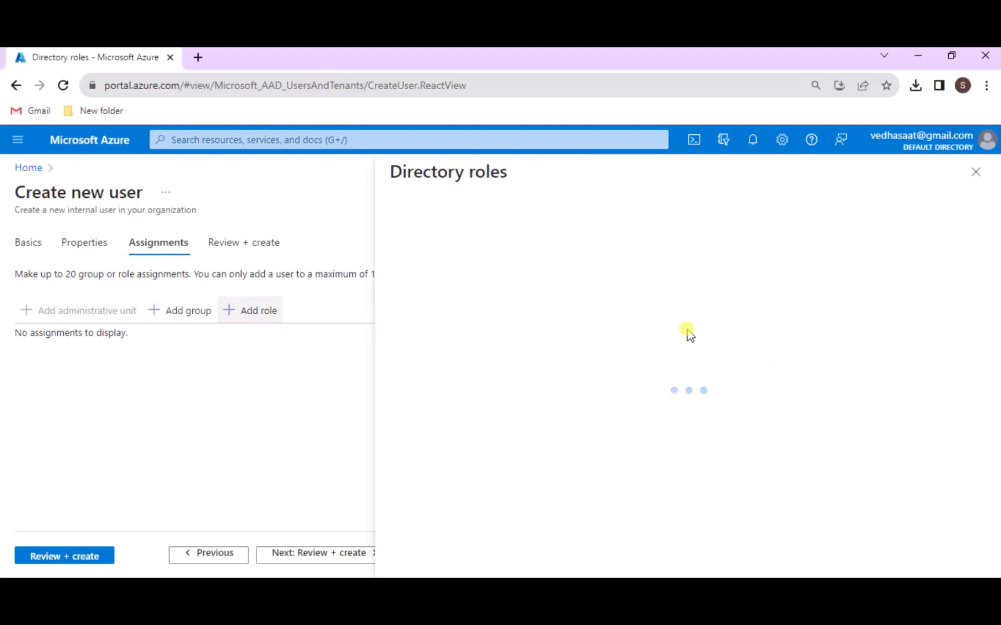
left_click(402, 368)
left_click(420, 555)
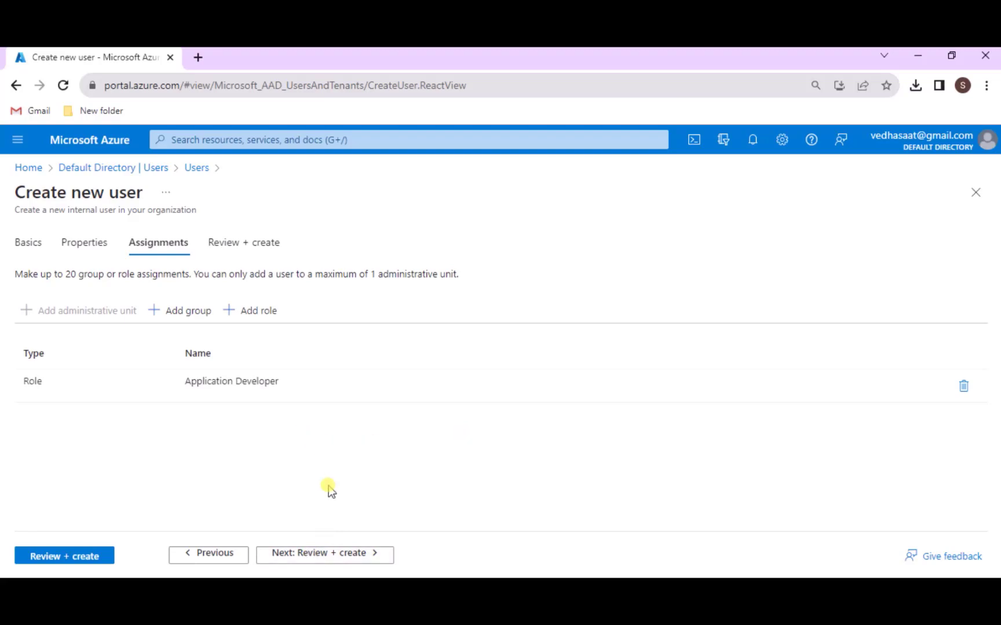
Step: Review the serveradmin user's details and create the account
left_click(317, 556)
left_click_drag(995, 307, 995, 457)
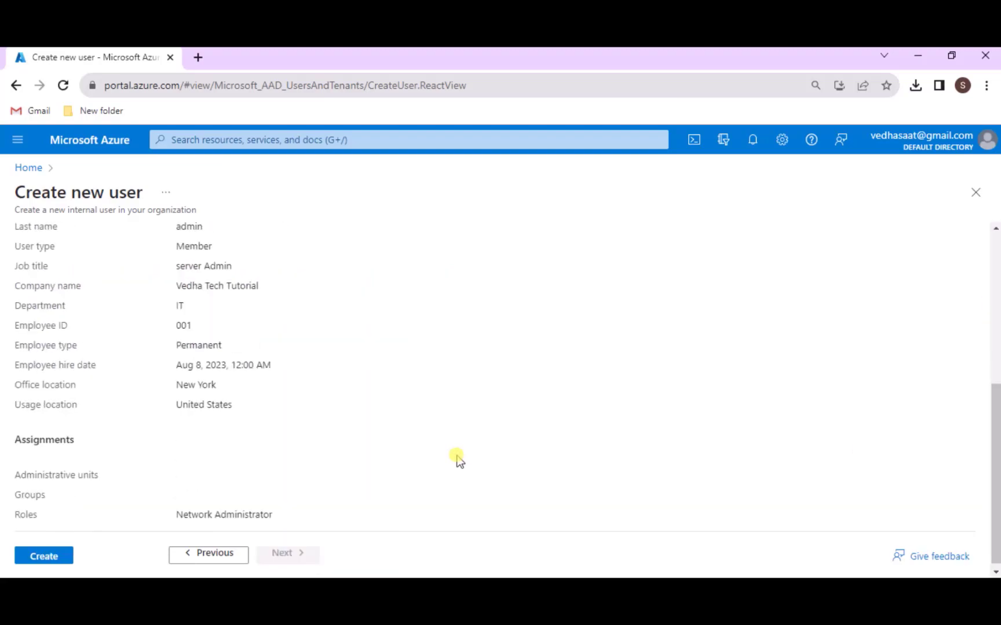
left_click(41, 556)
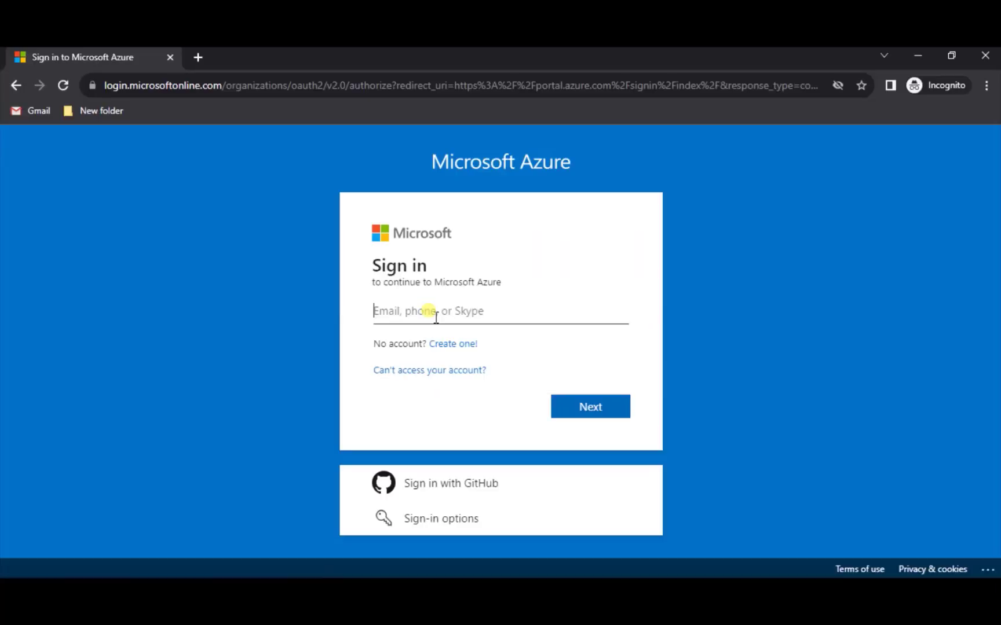
Step: Sign in as serveradmin with the pasted email and replace the temporary password
left_click(427, 304)
key("ctrl+v")
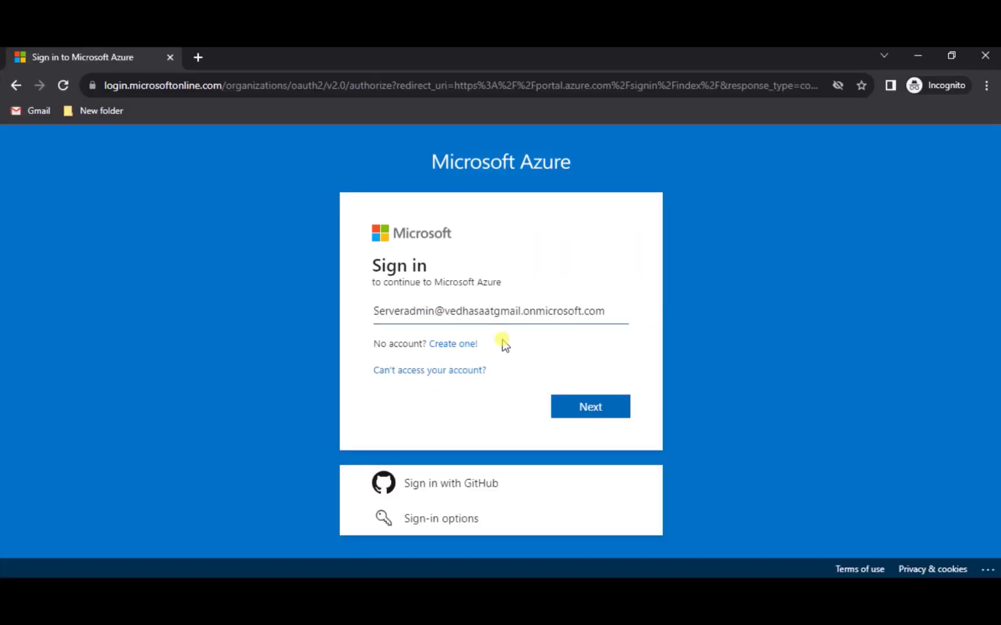
left_click(590, 411)
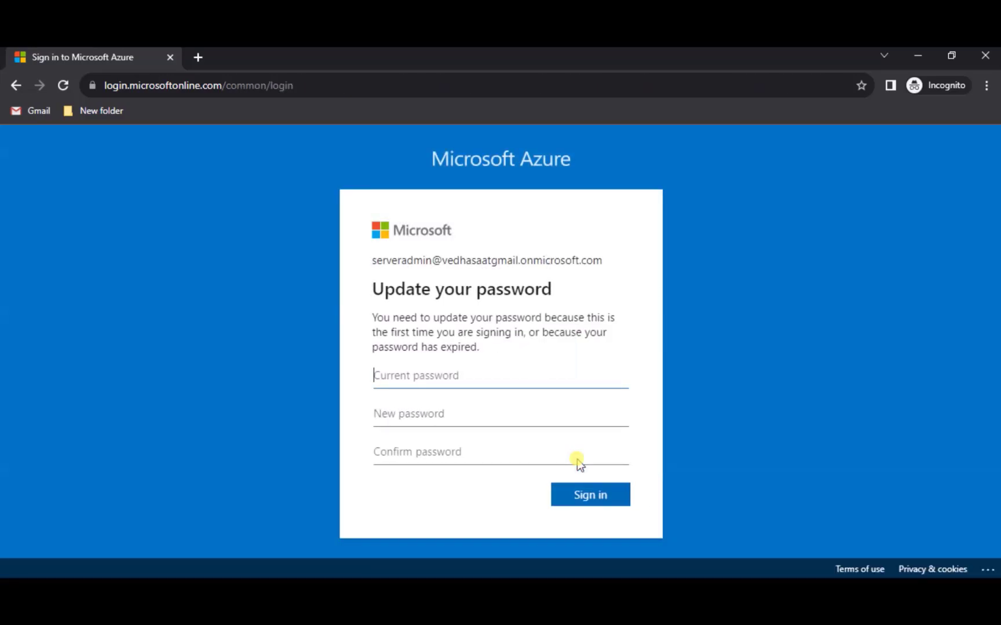
left_click(472, 375)
type("•")
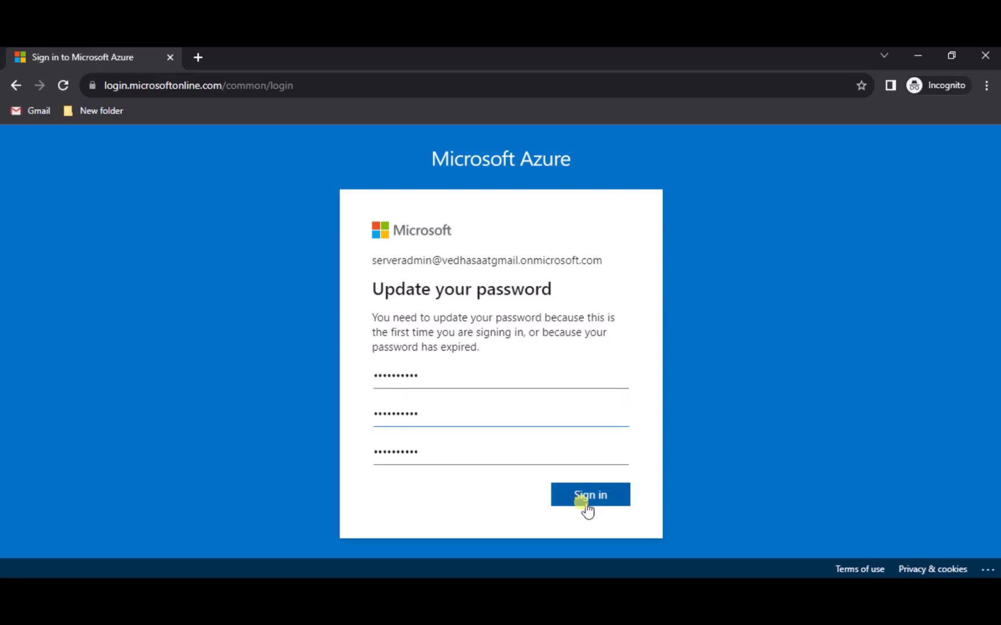
left_click(585, 503)
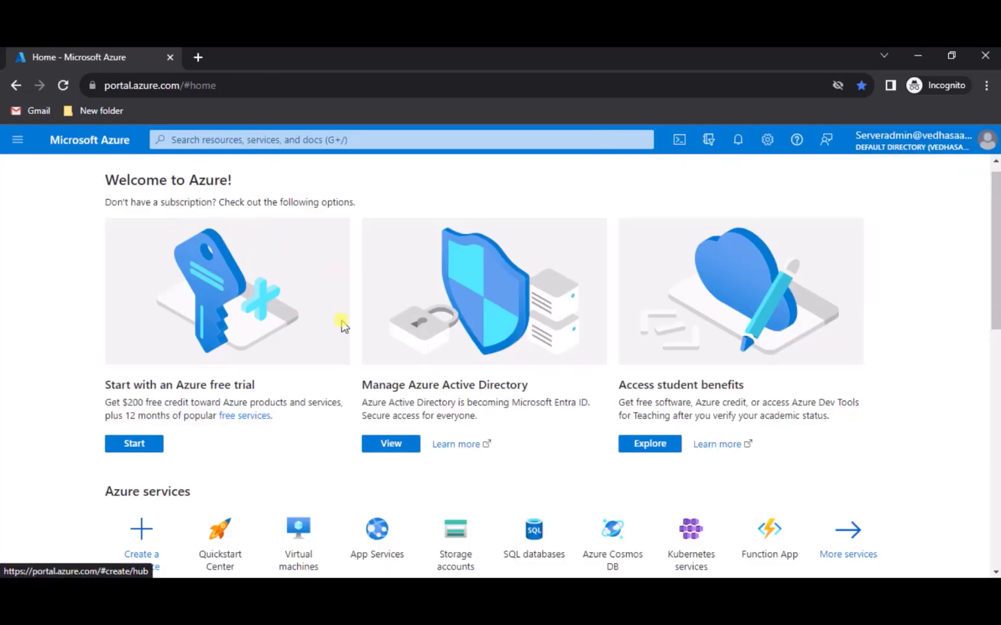
Step: As serveradmin, search for Subscriptions, then switch to the admin browser window
left_click(271, 138)
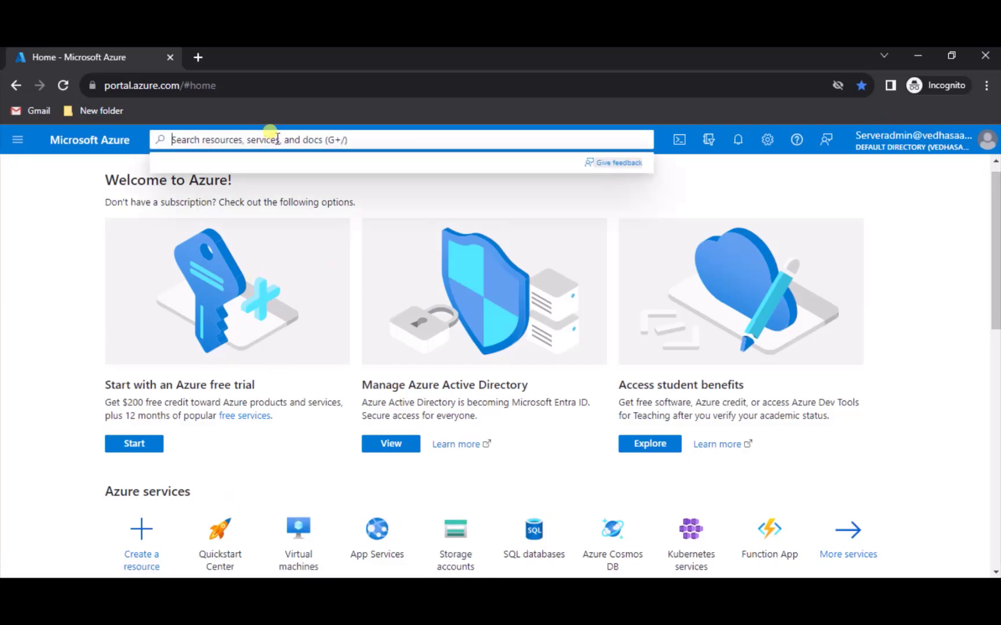
type("su")
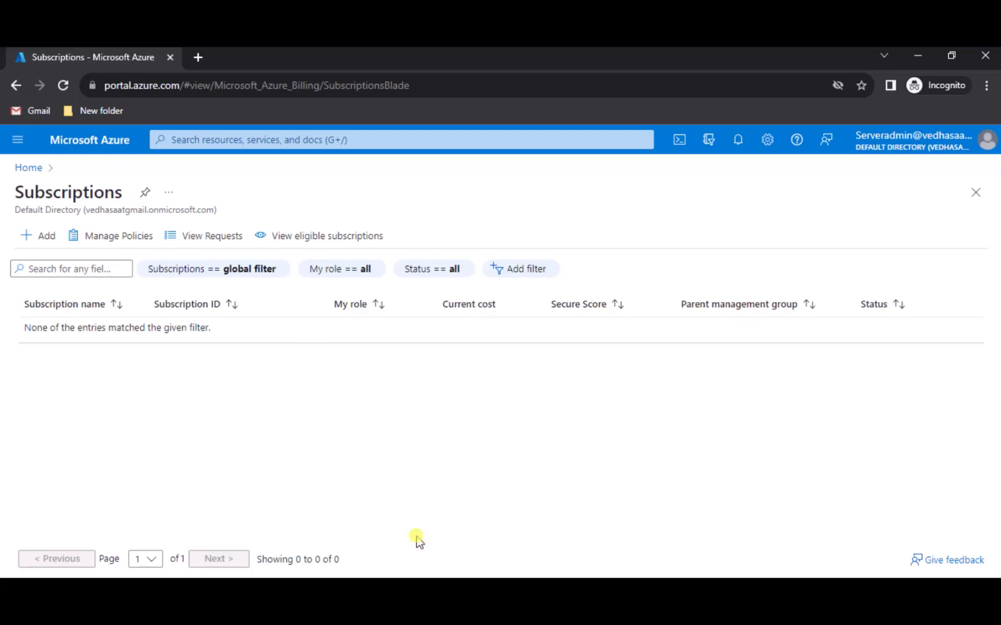
left_click(381, 596)
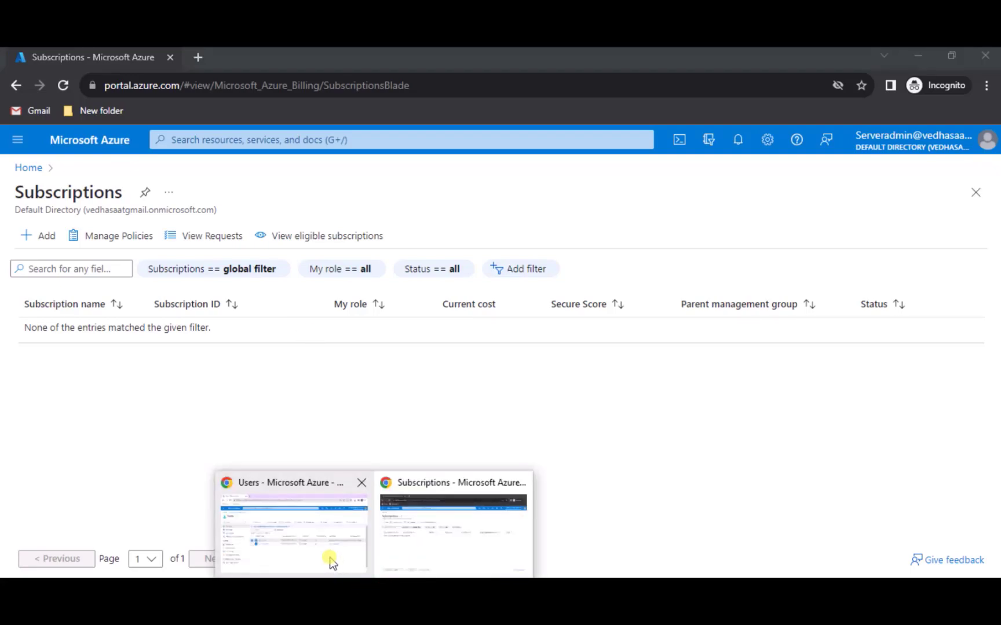
left_click(431, 557)
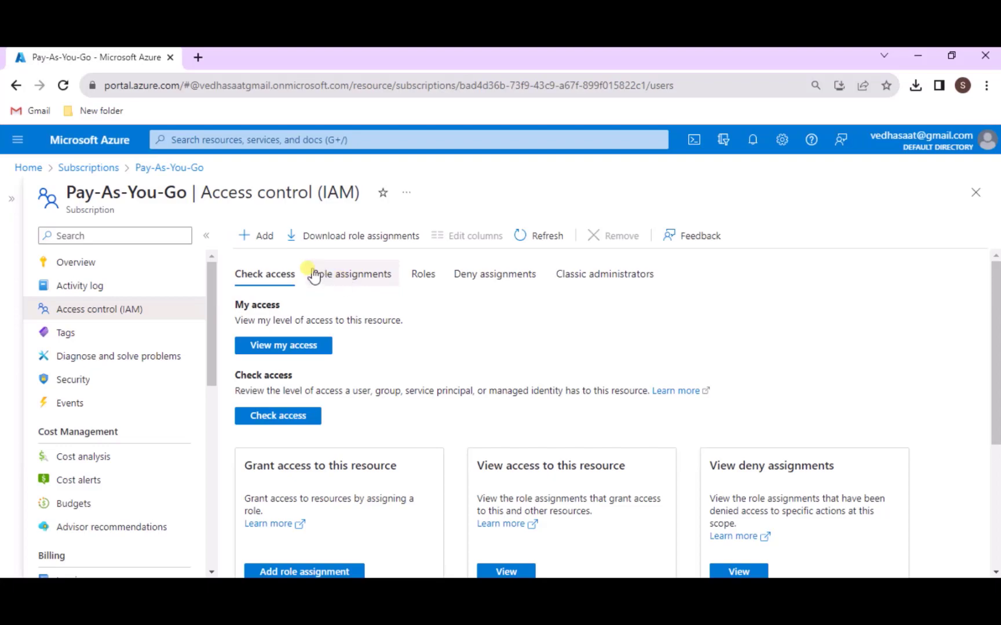
Step: Assign serveradmin the Reader role on the Pay-As-You-Go subscription
left_click(251, 235)
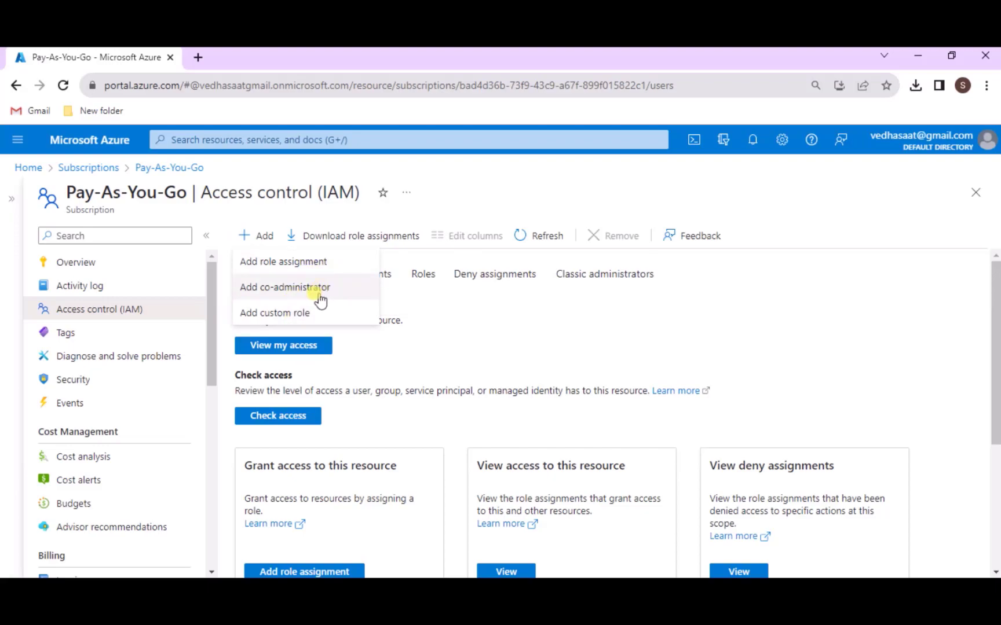
left_click(306, 262)
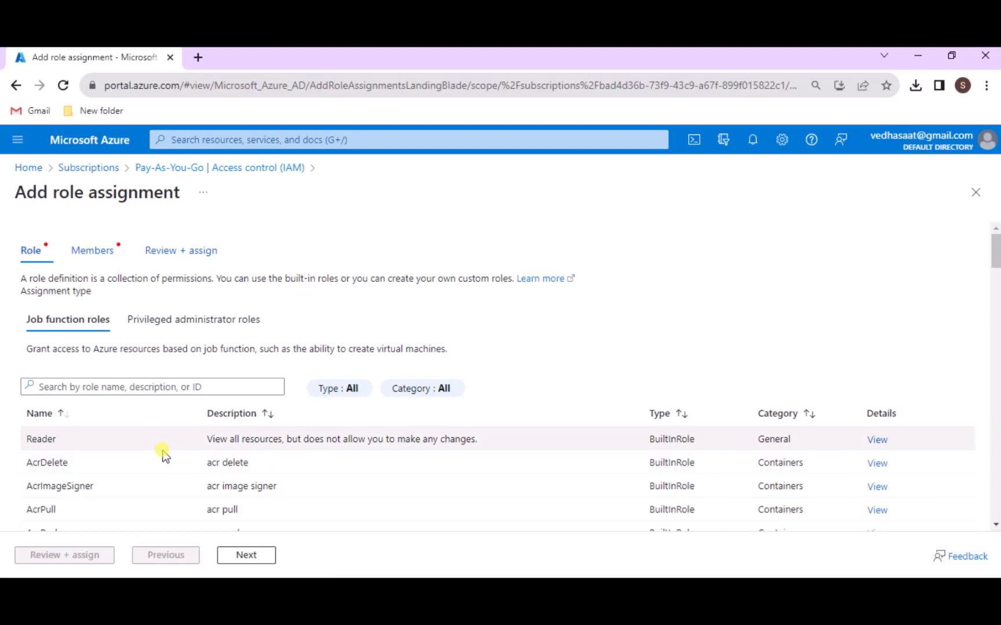
left_click(234, 556)
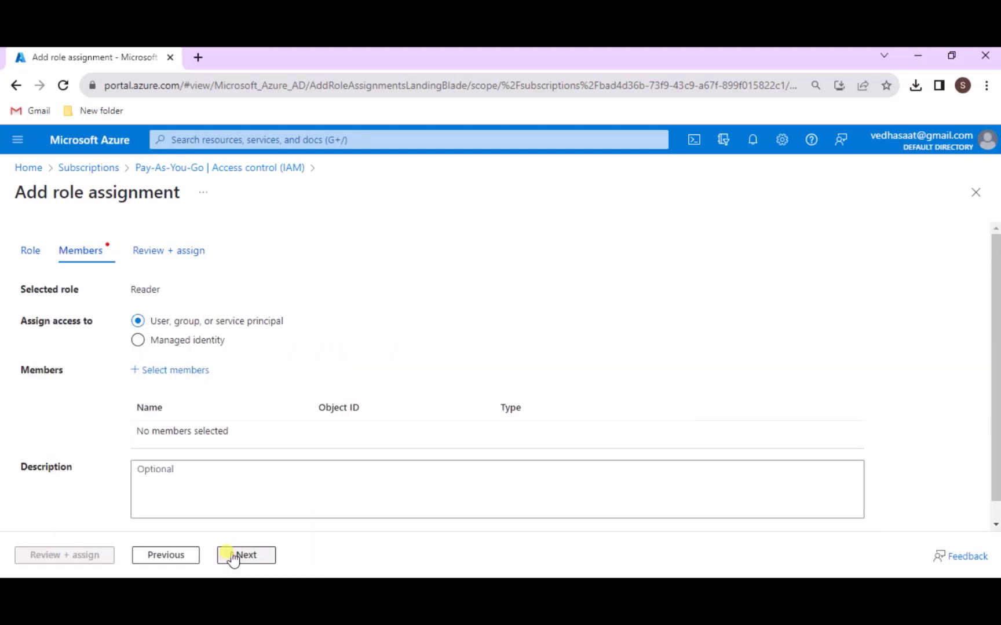
left_click(205, 371)
left_click(719, 273)
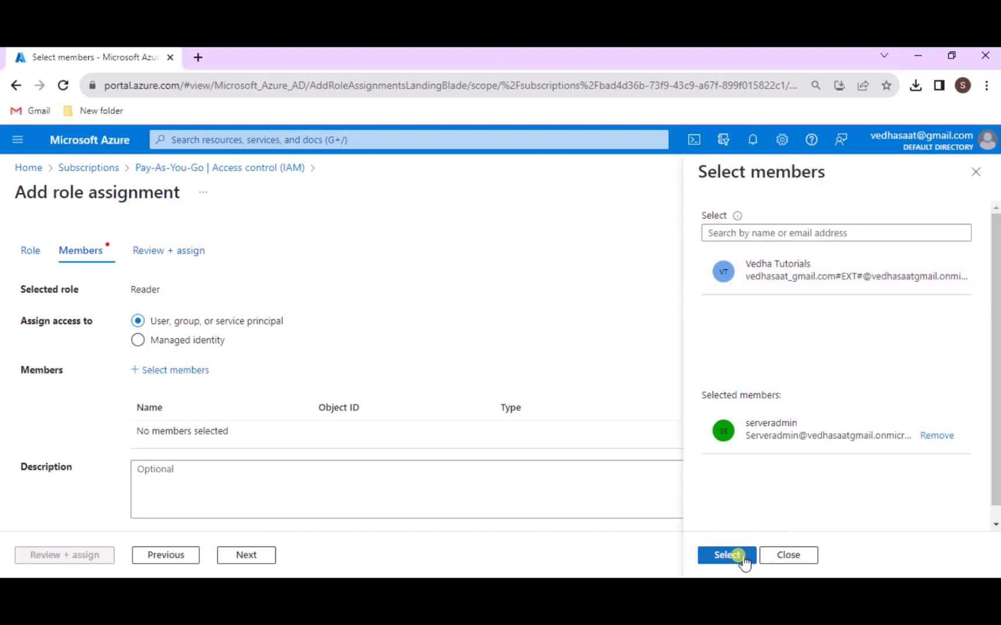
left_click(742, 556)
left_click(72, 557)
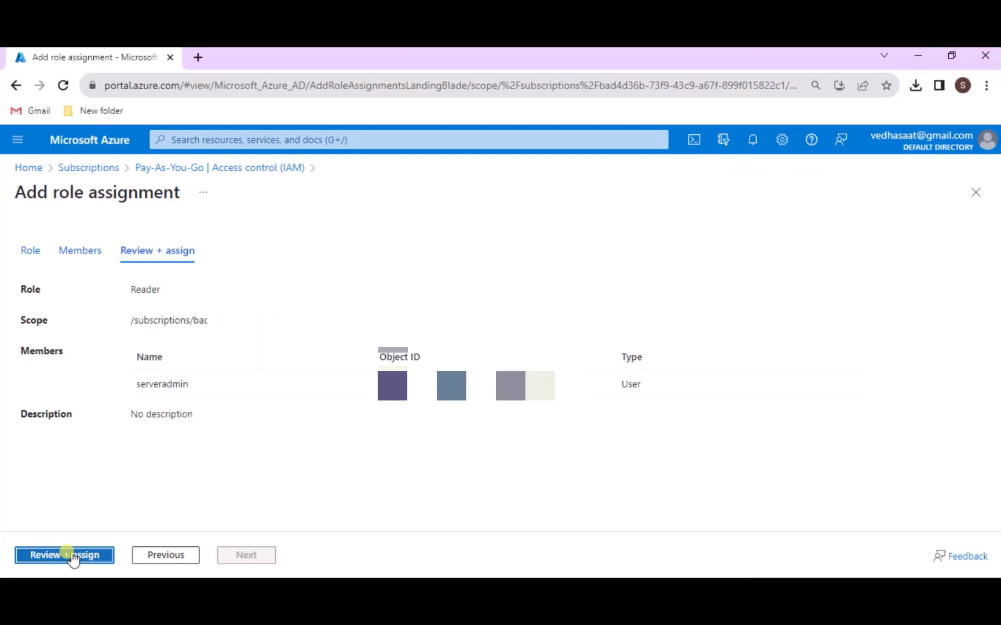
left_click(70, 555)
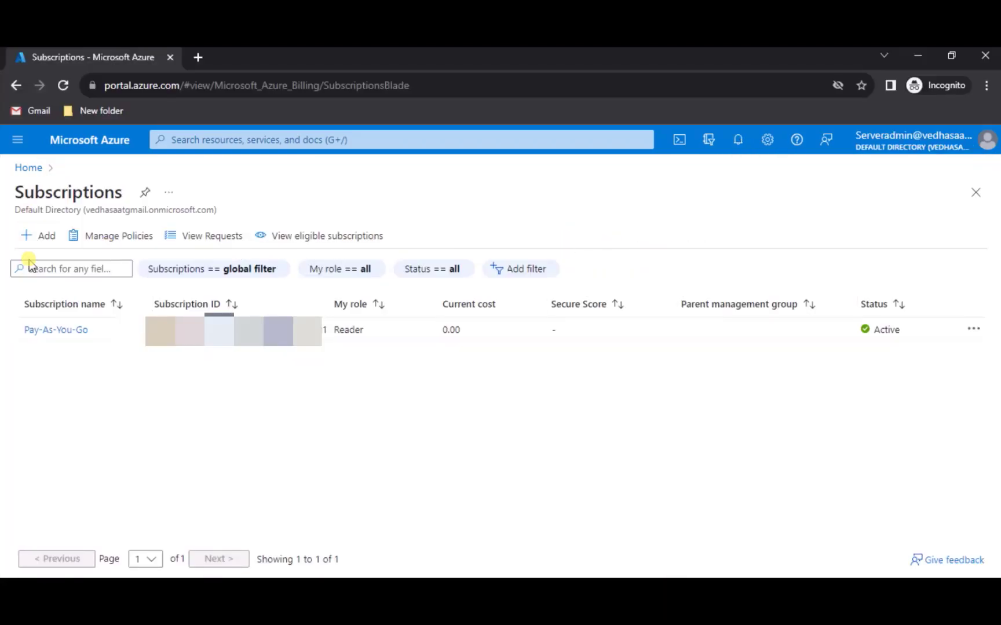
Step: As serveradmin, start creating an Azure virtual machine and open the Subscription dropdown
left_click(24, 170)
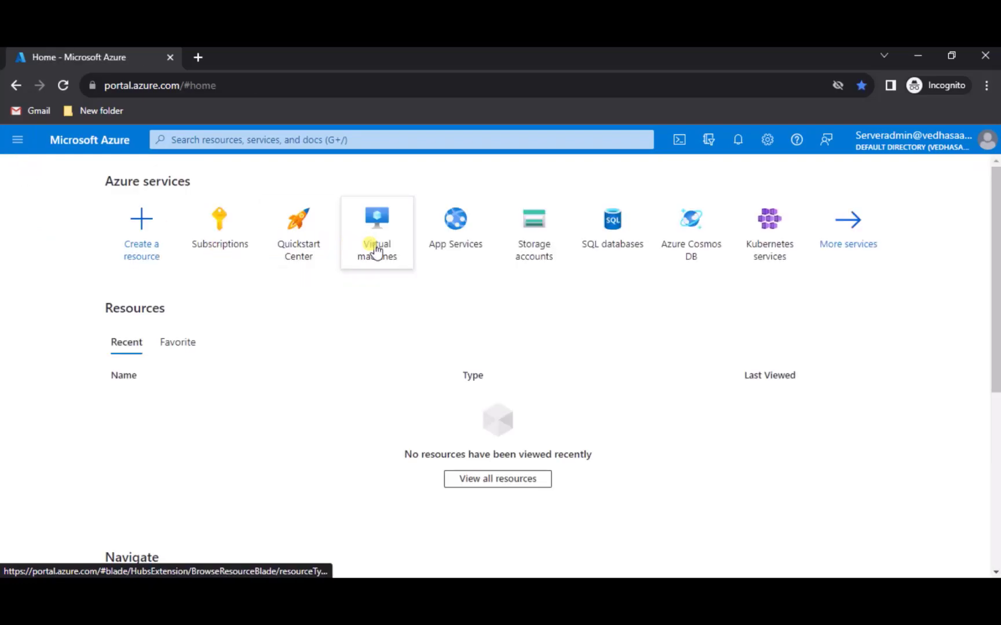
left_click(373, 240)
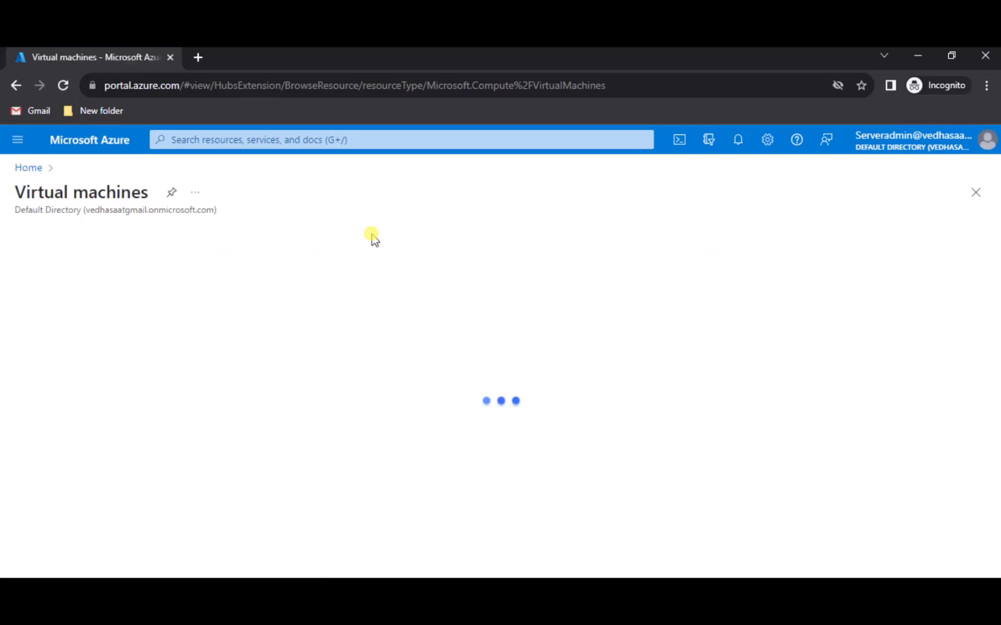
left_click(54, 244)
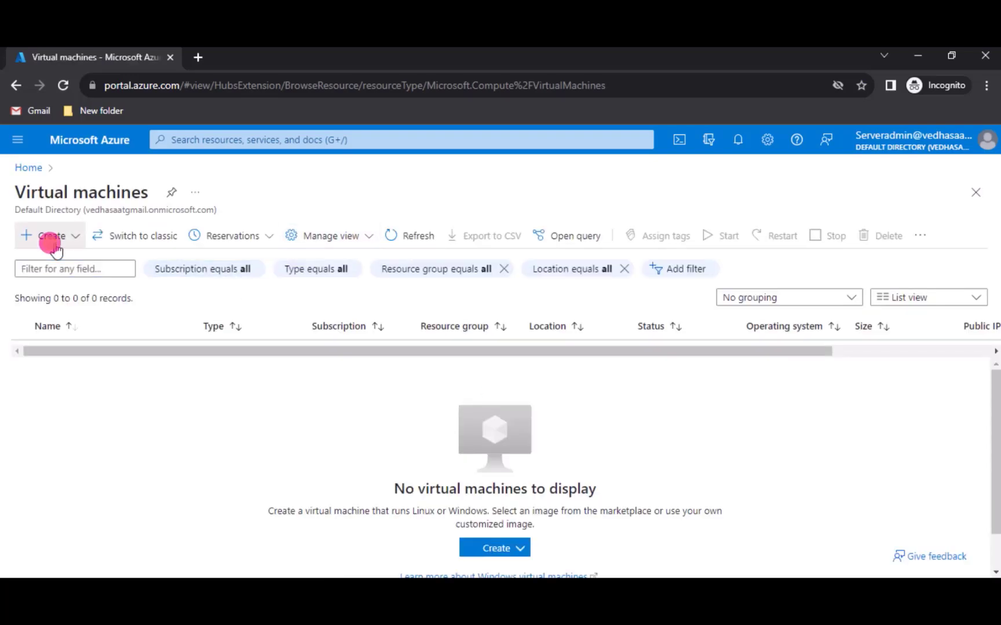
left_click(60, 254)
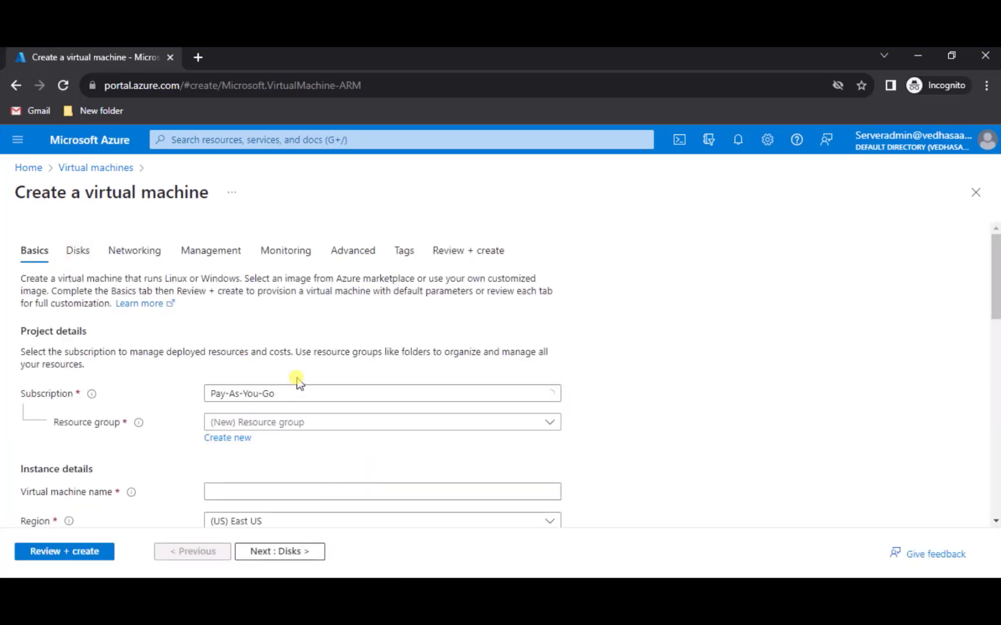
left_click(293, 422)
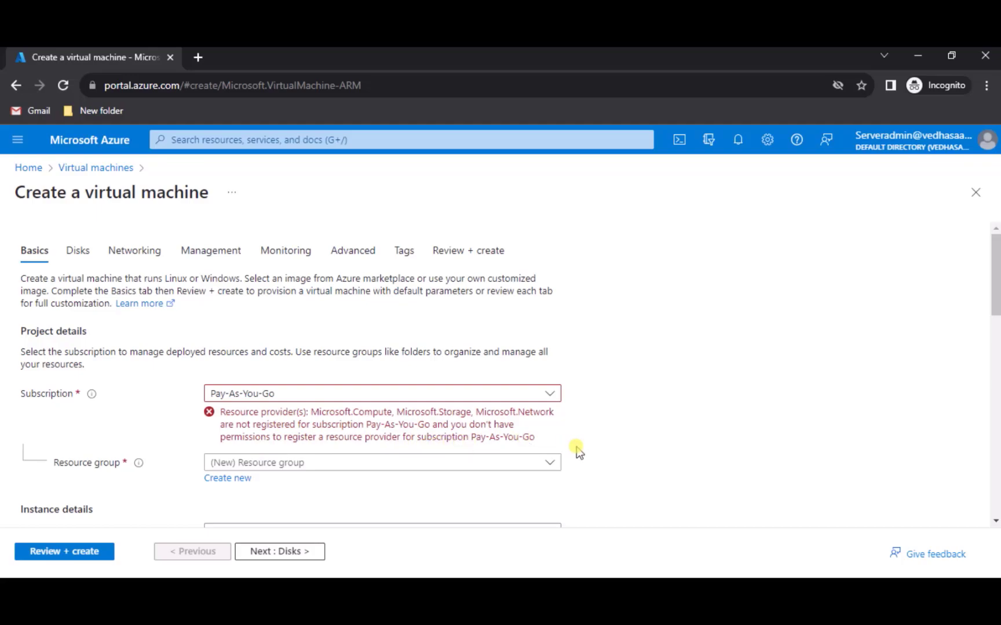
left_click(545, 395)
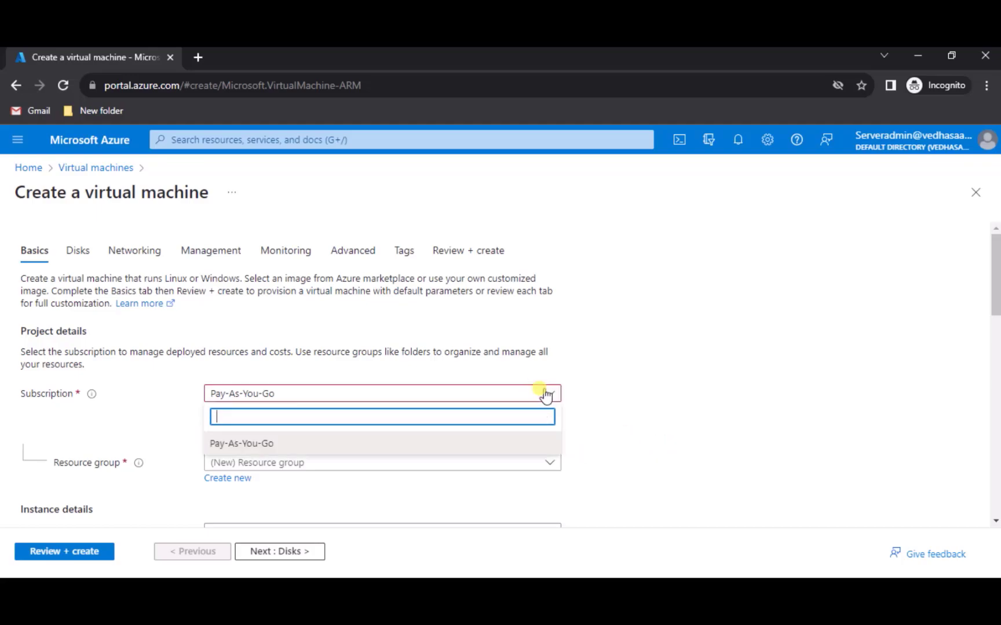